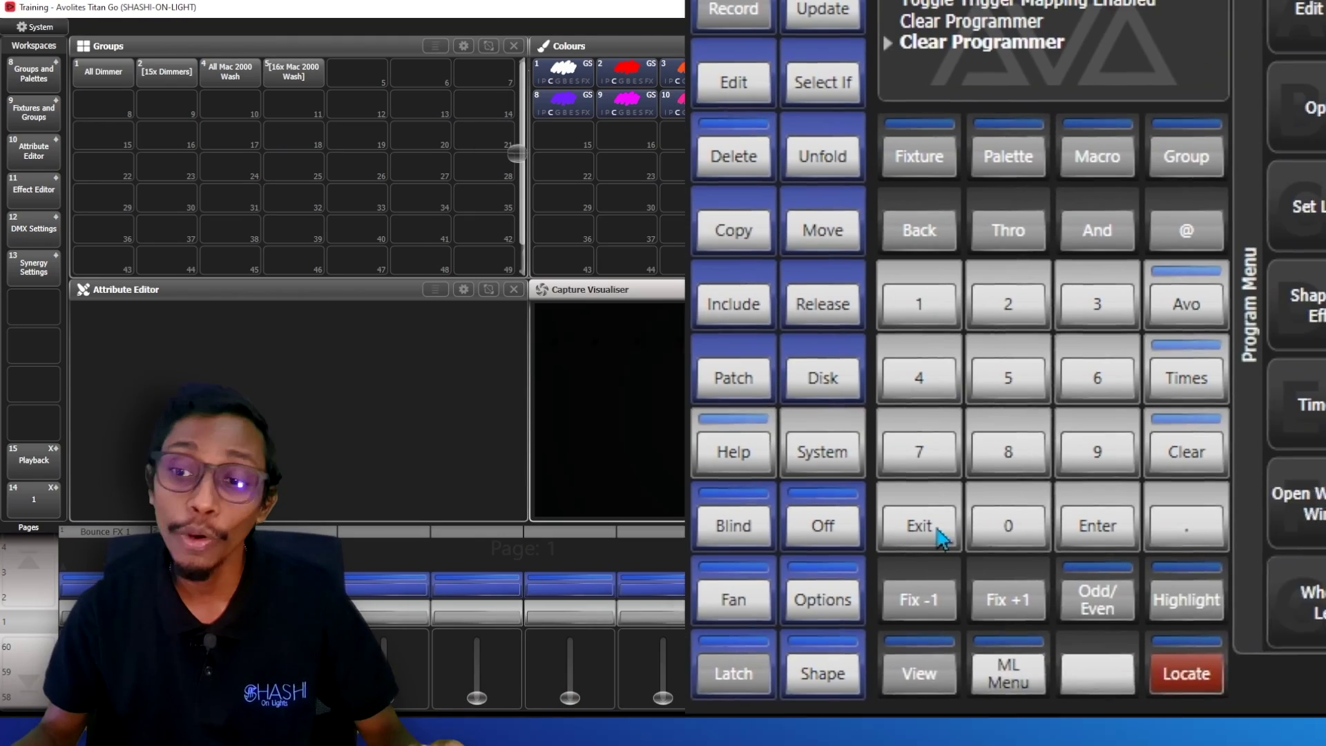
Try opening the trigger mappings from the system options, exit back out and clear the programmer
{"action": "left_click", "coordinate": [822, 452]}
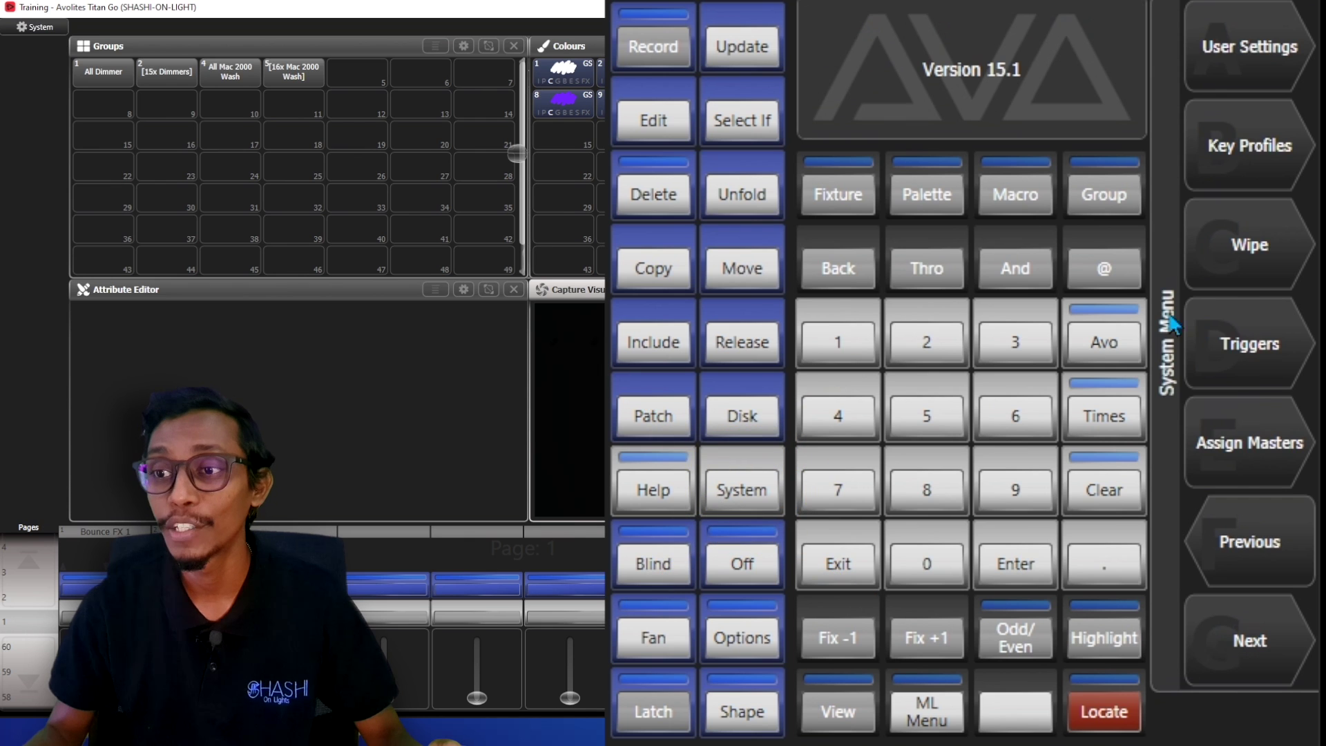
{"action": "left_click", "coordinate": [1247, 343]}
{"action": "left_click", "coordinate": [832, 553]}
{"action": "left_click", "coordinate": [832, 552]}
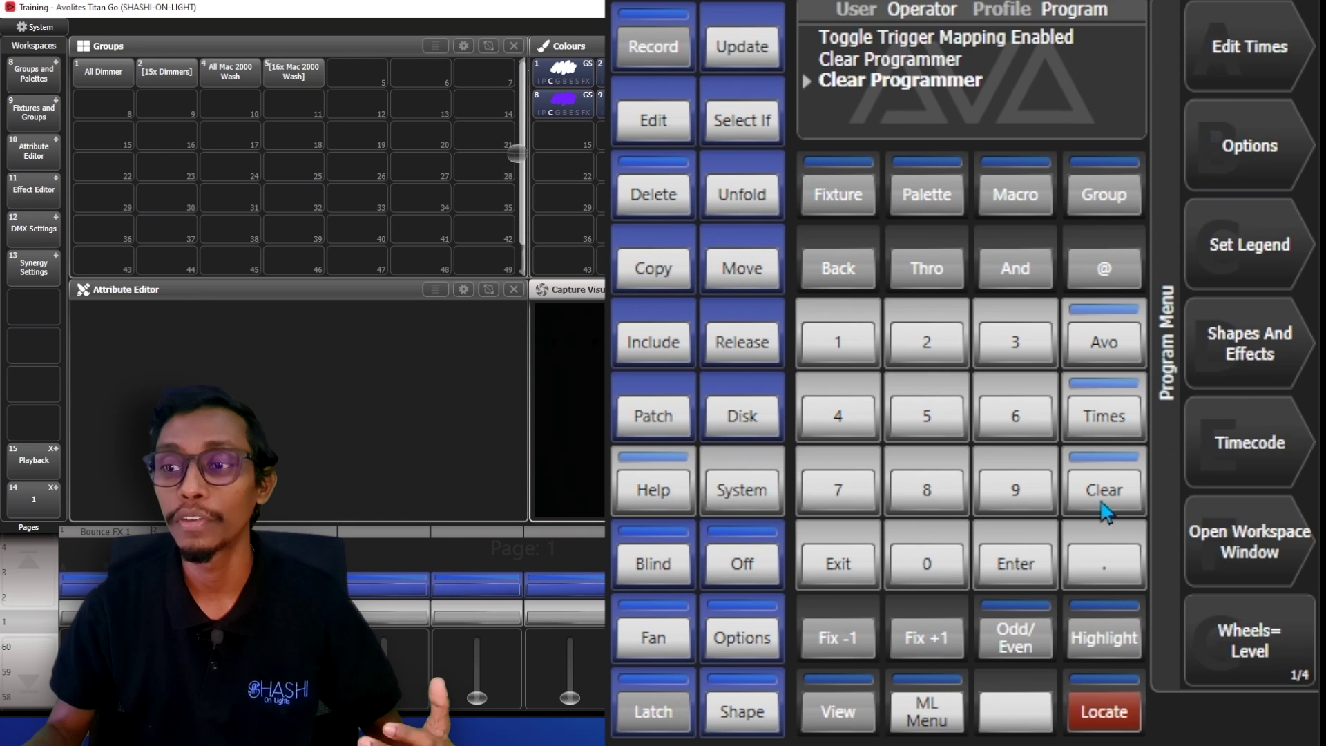
{"action": "left_click", "coordinate": [1102, 503]}
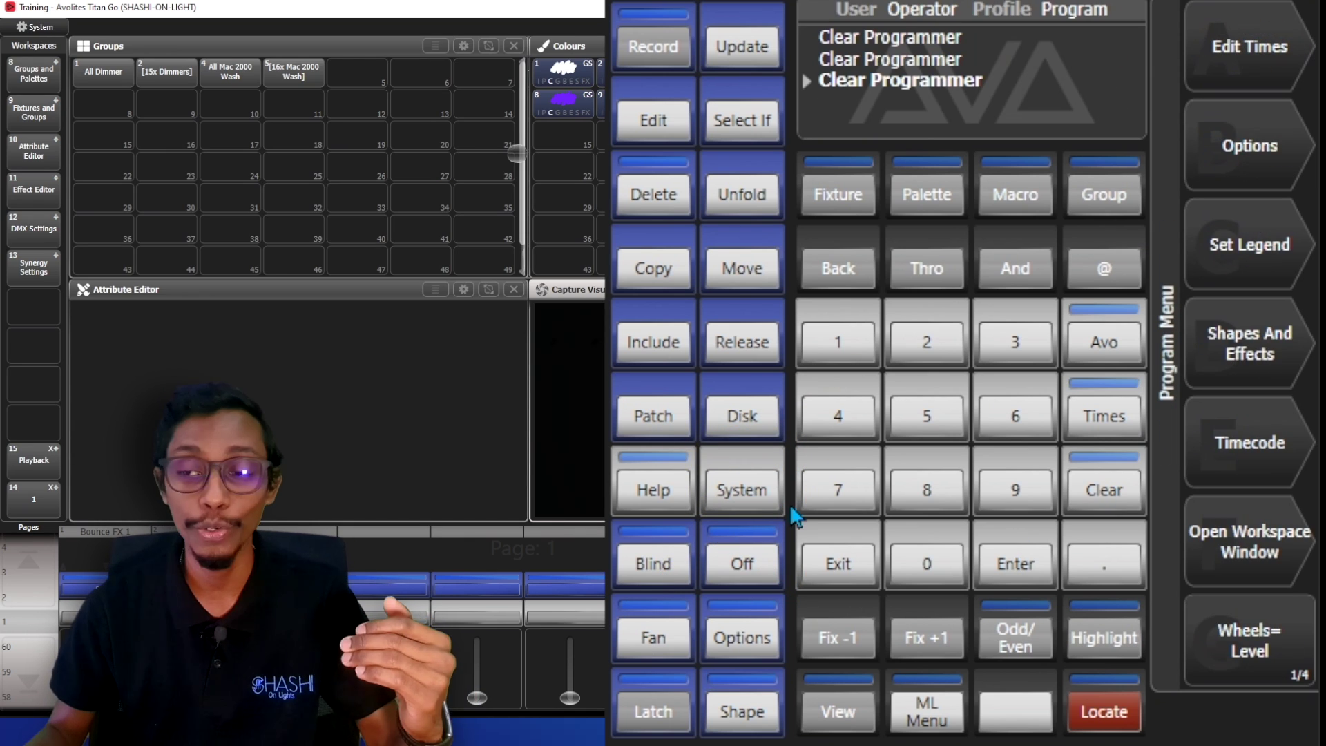
Open the MIDI and DMX trigger mappings through the Avo shift functions and release the shift
{"action": "left_click", "coordinate": [1099, 343]}
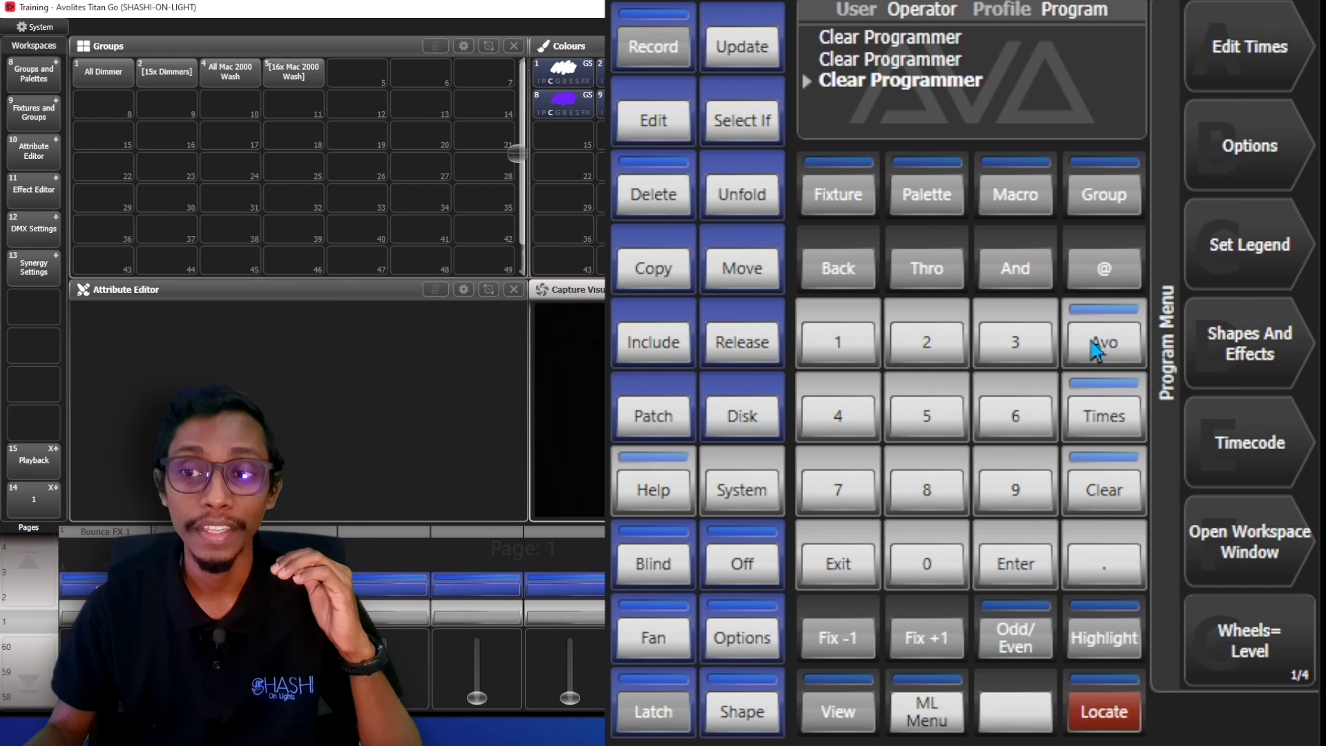
{"action": "left_click", "coordinate": [744, 414]}
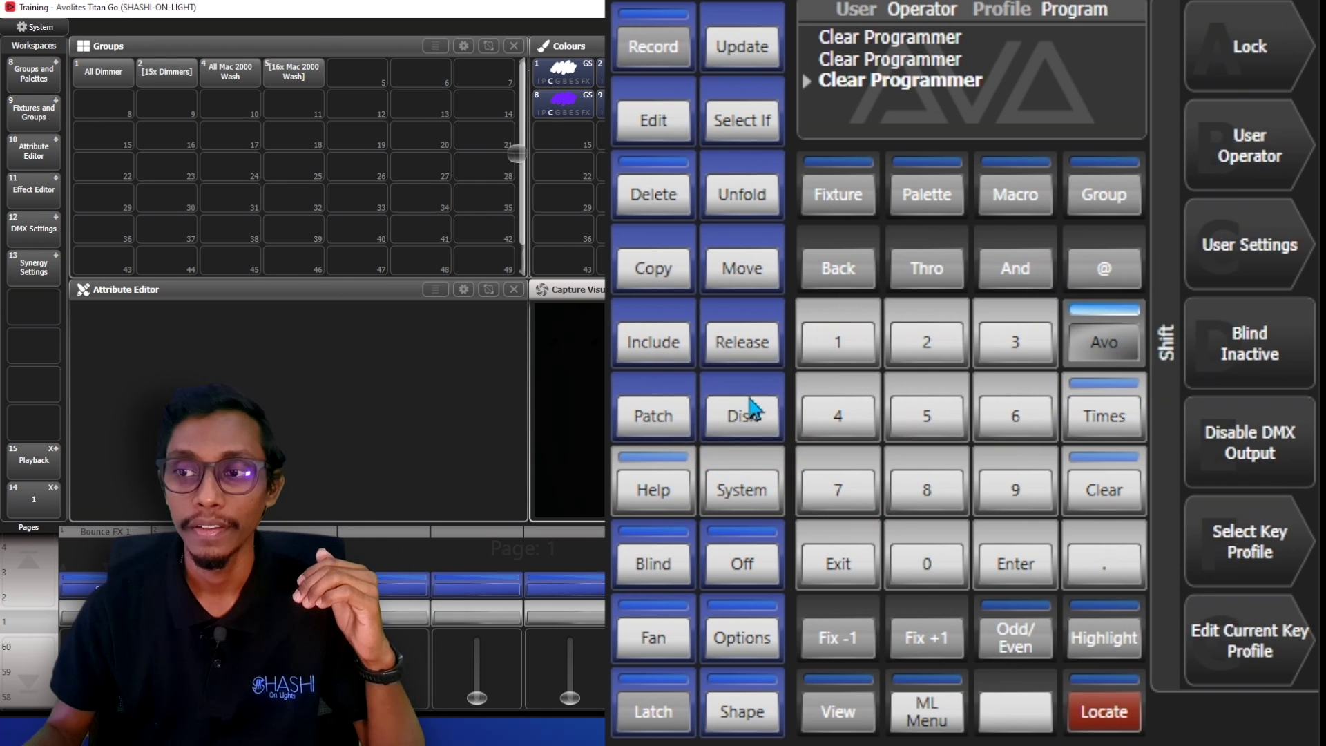
{"action": "left_click", "coordinate": [1243, 337]}
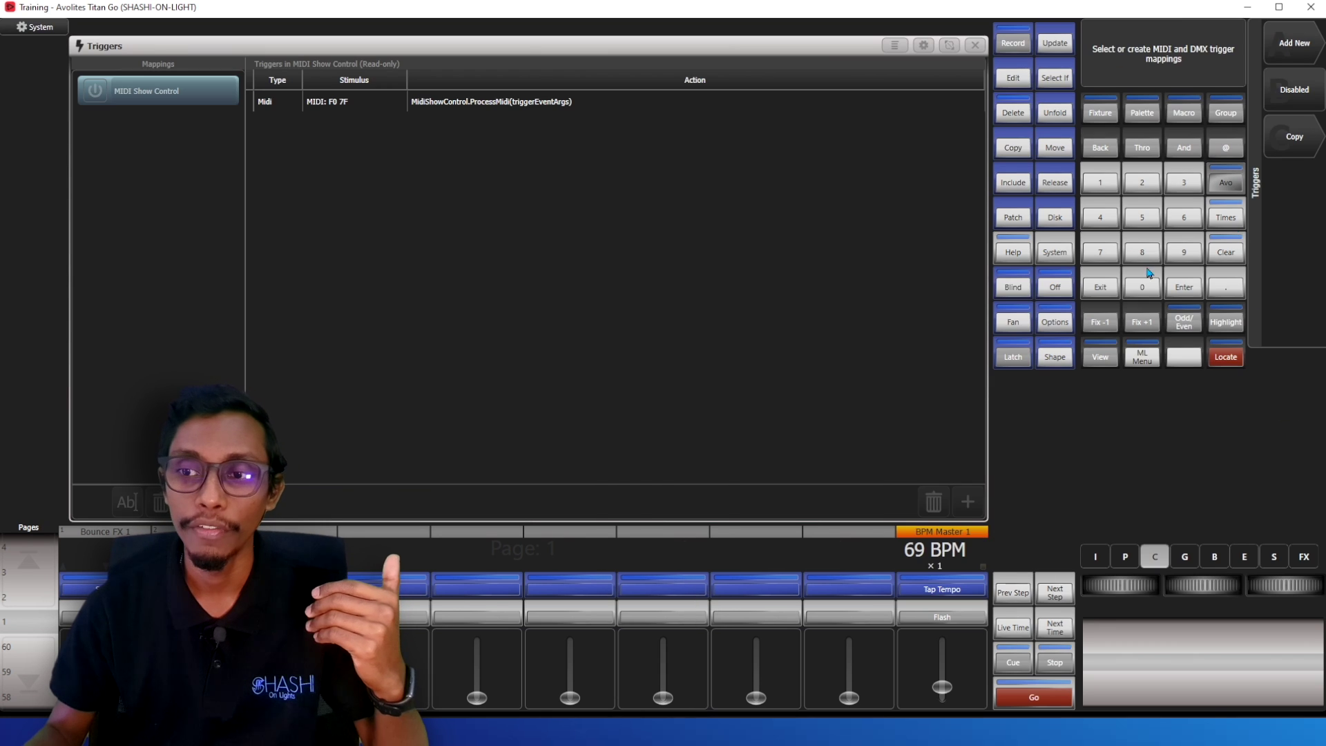
{"action": "left_click", "coordinate": [1226, 180]}
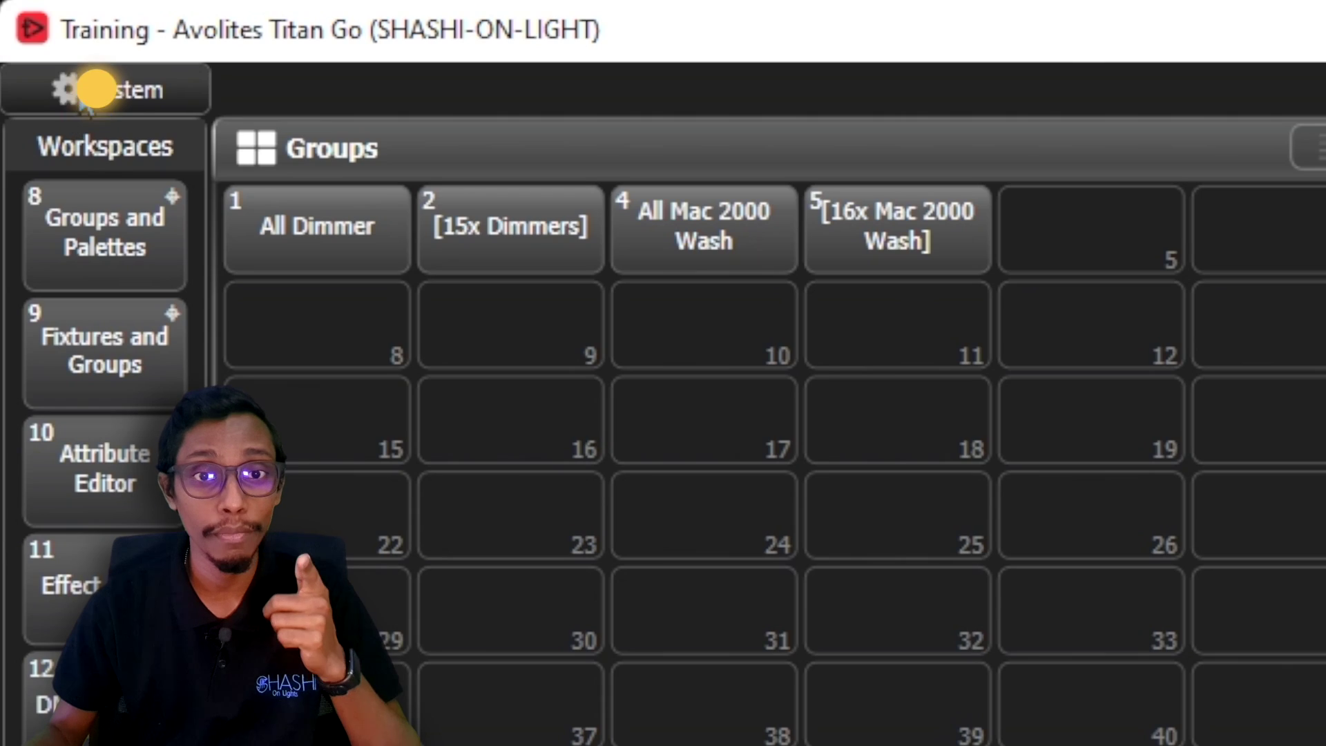
Open the Triggers window and create a new trigger mapping named "My Midi mapping"
{"action": "left_click", "coordinate": [31, 27]}
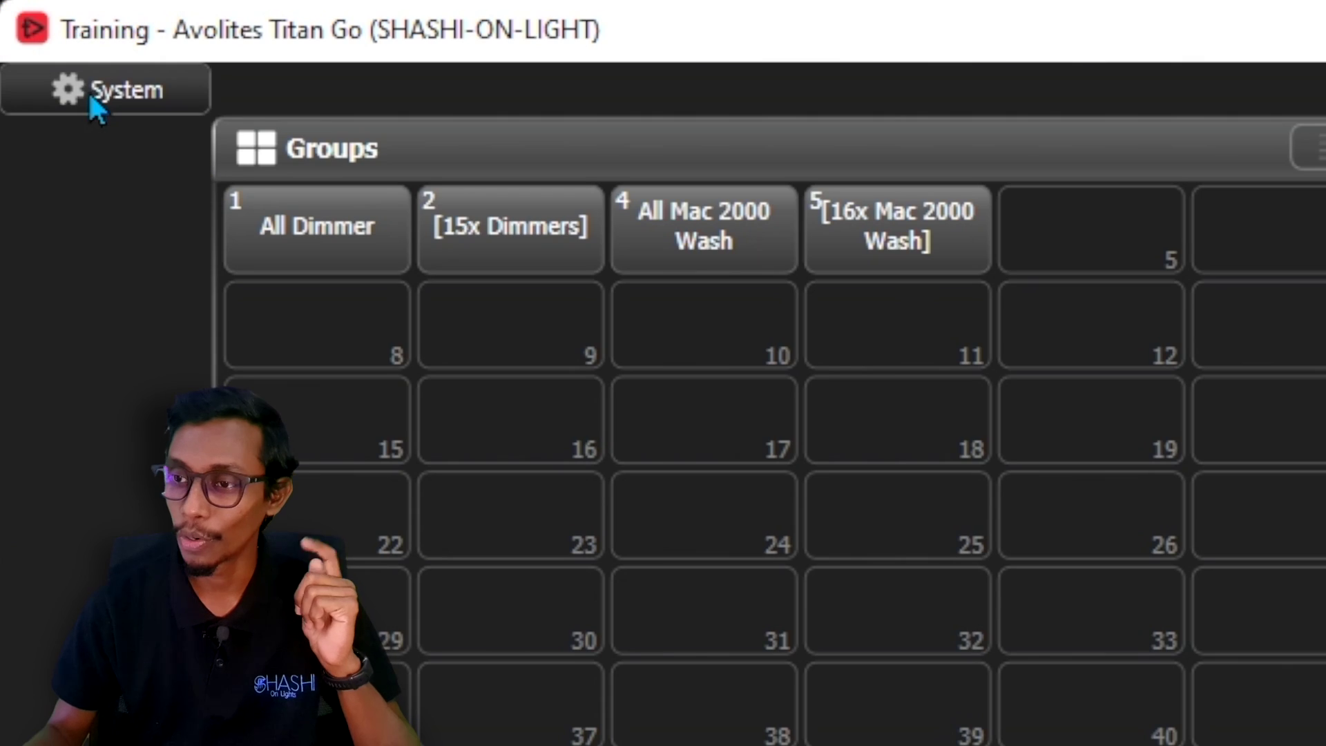
{"action": "left_click", "coordinate": [1199, 512]}
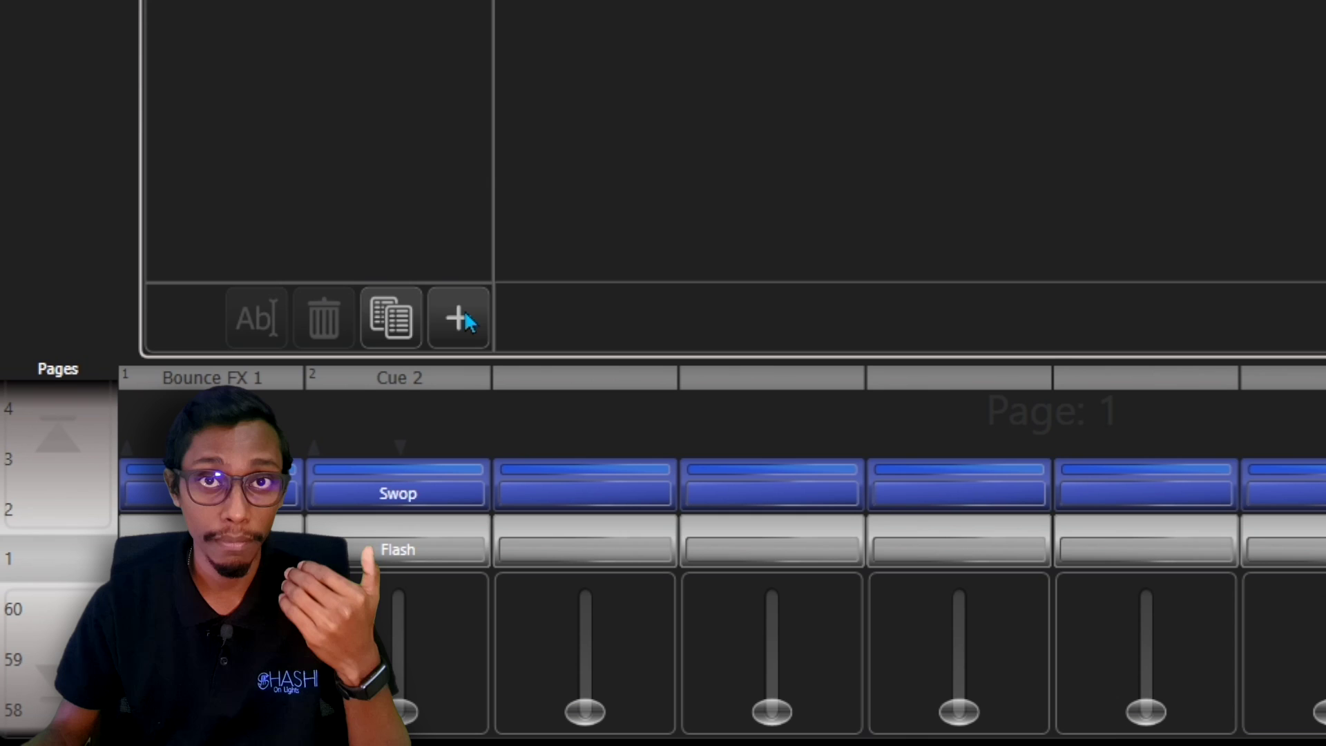
{"action": "left_click", "coordinate": [458, 318]}
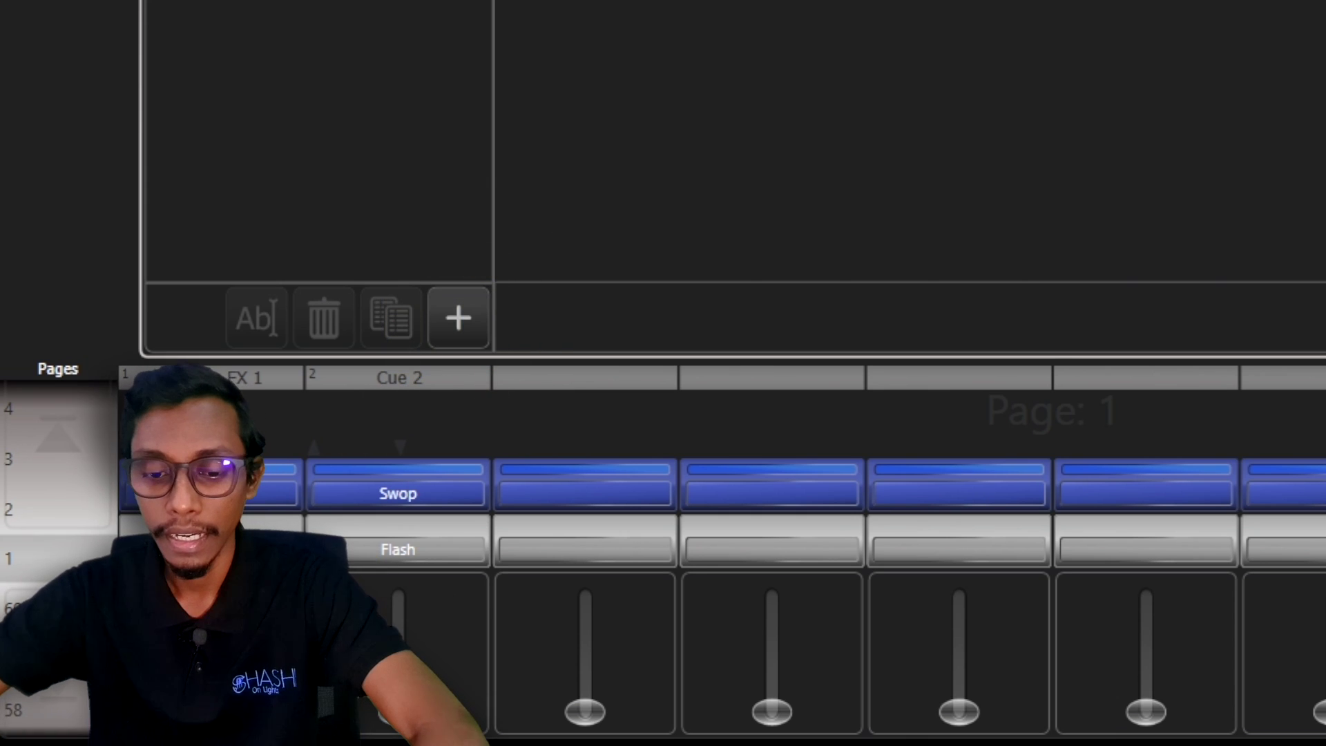
{"action": "type", "text": "M"}
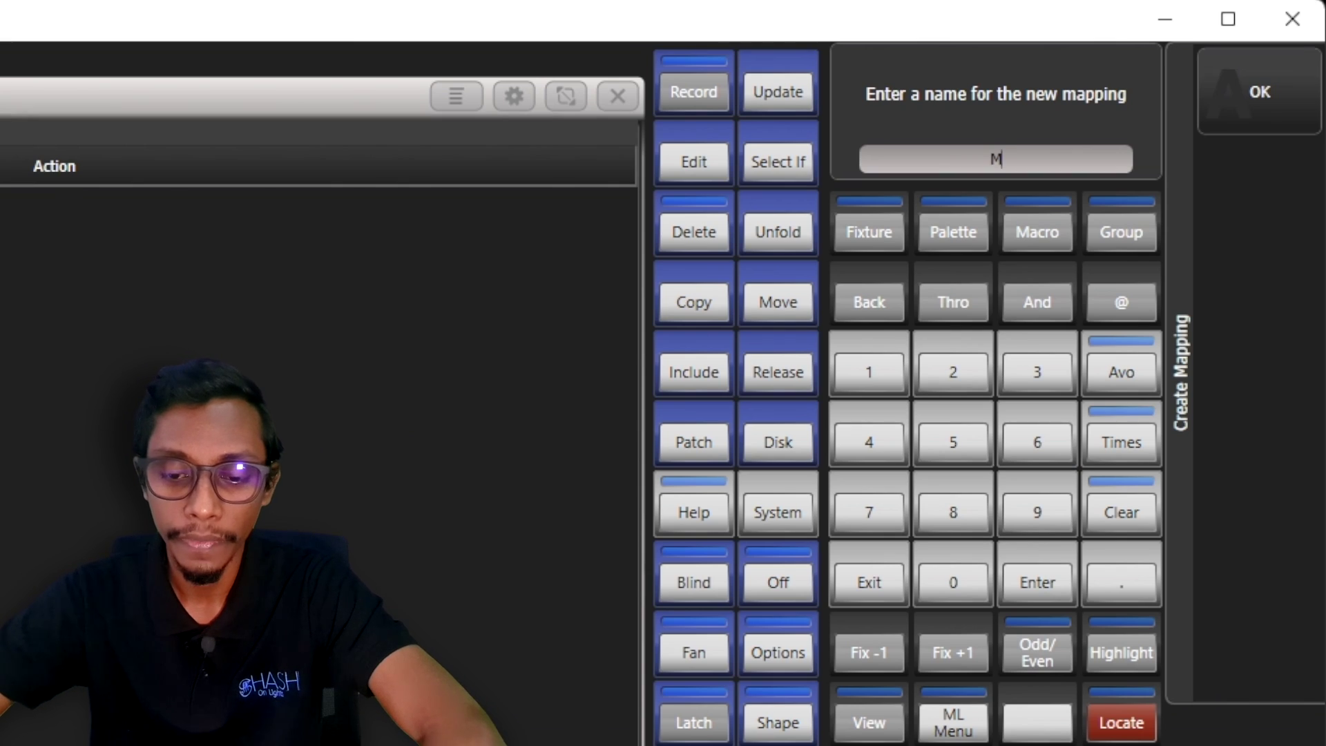
{"action": "type", "text": "y Midi "}
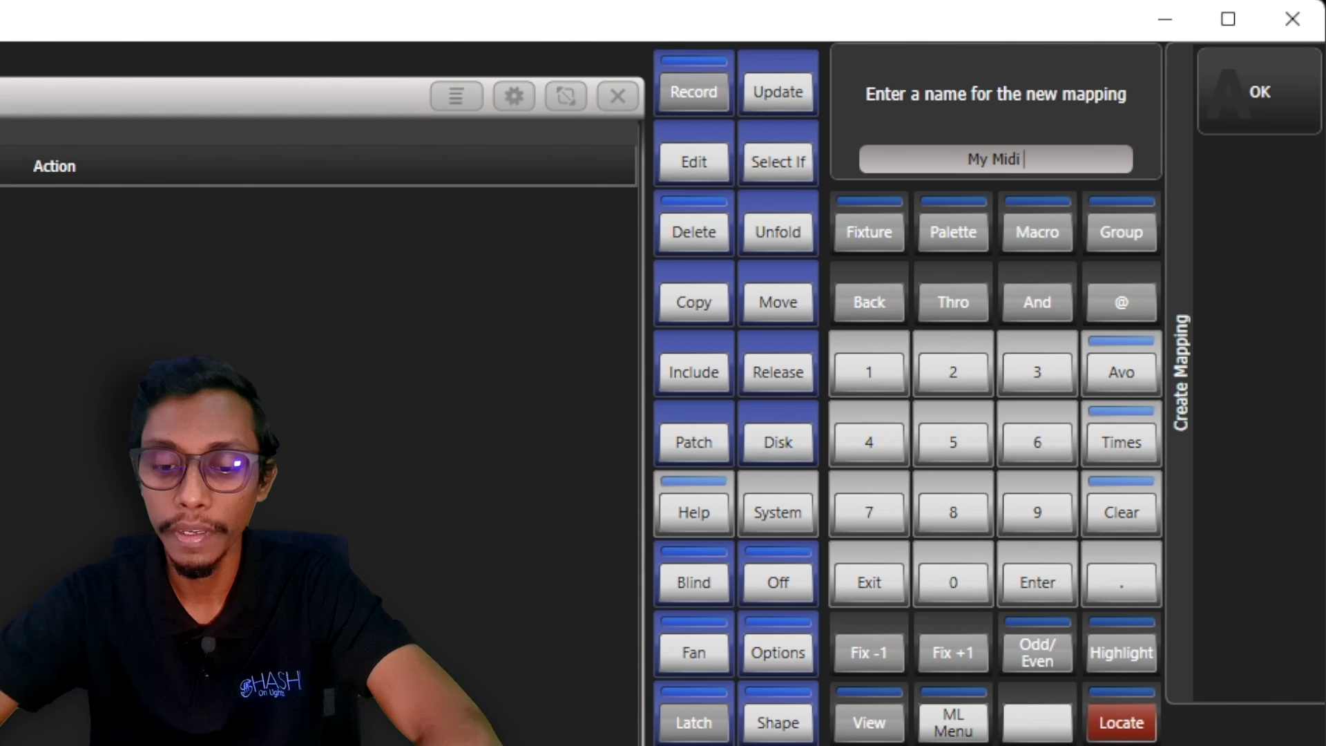
{"action": "type", "text": "mapping"}
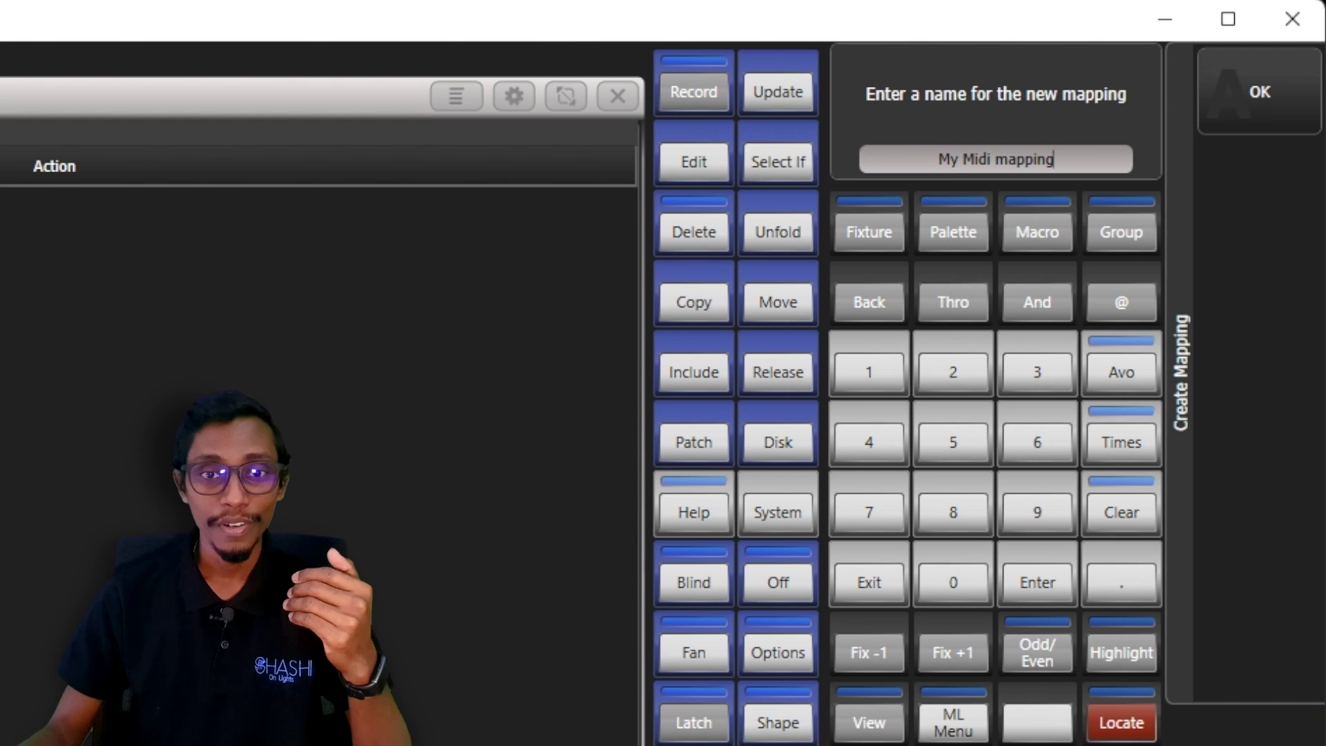
{"action": "key", "text": "Return"}
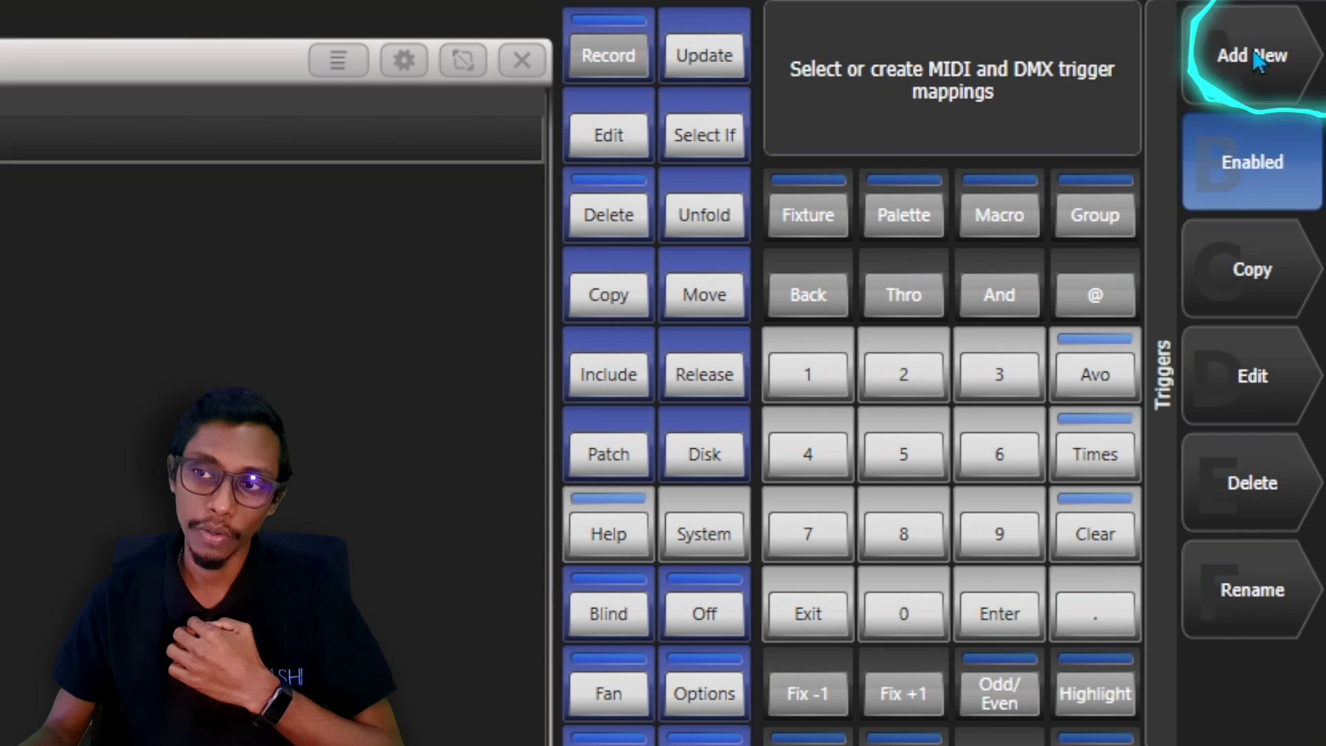
Add a new trigger with type Hardware and confirm the Playbacks 1 fader as its target
{"action": "left_click", "coordinate": [1274, 38]}
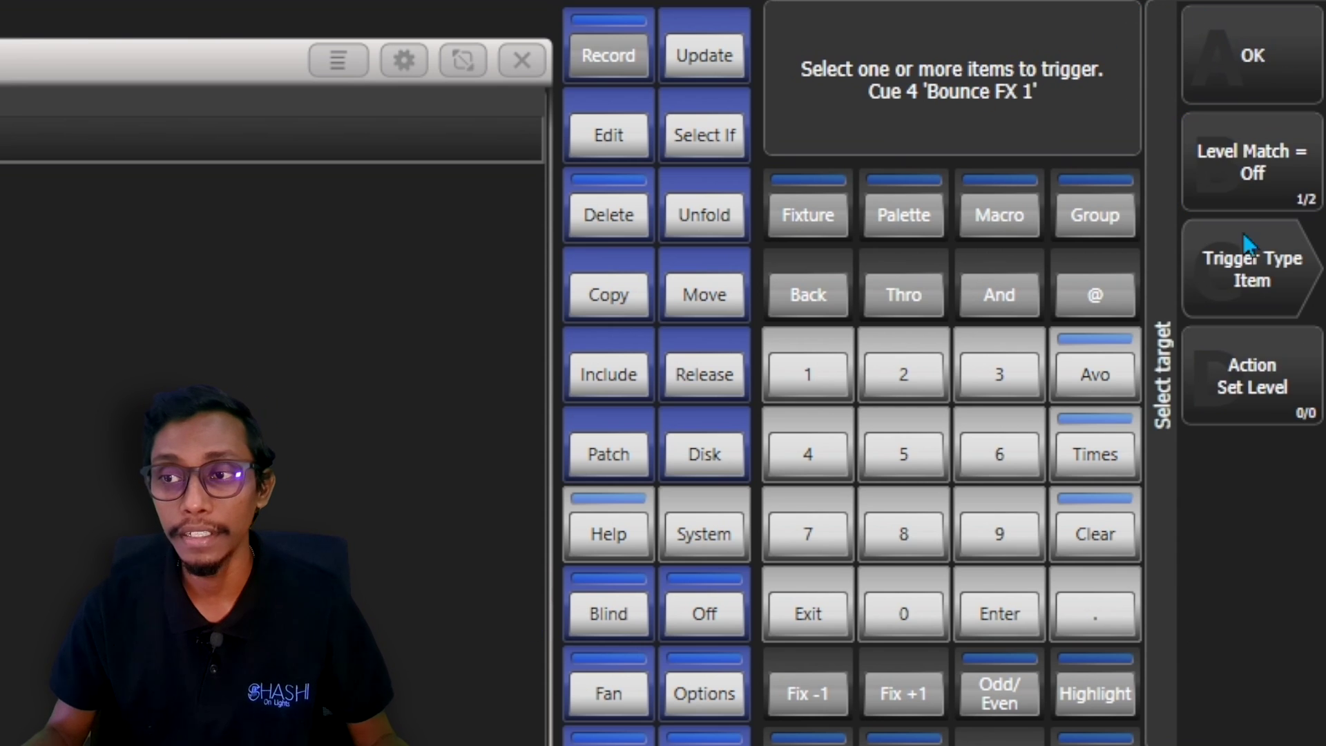
{"action": "left_click", "coordinate": [1264, 301]}
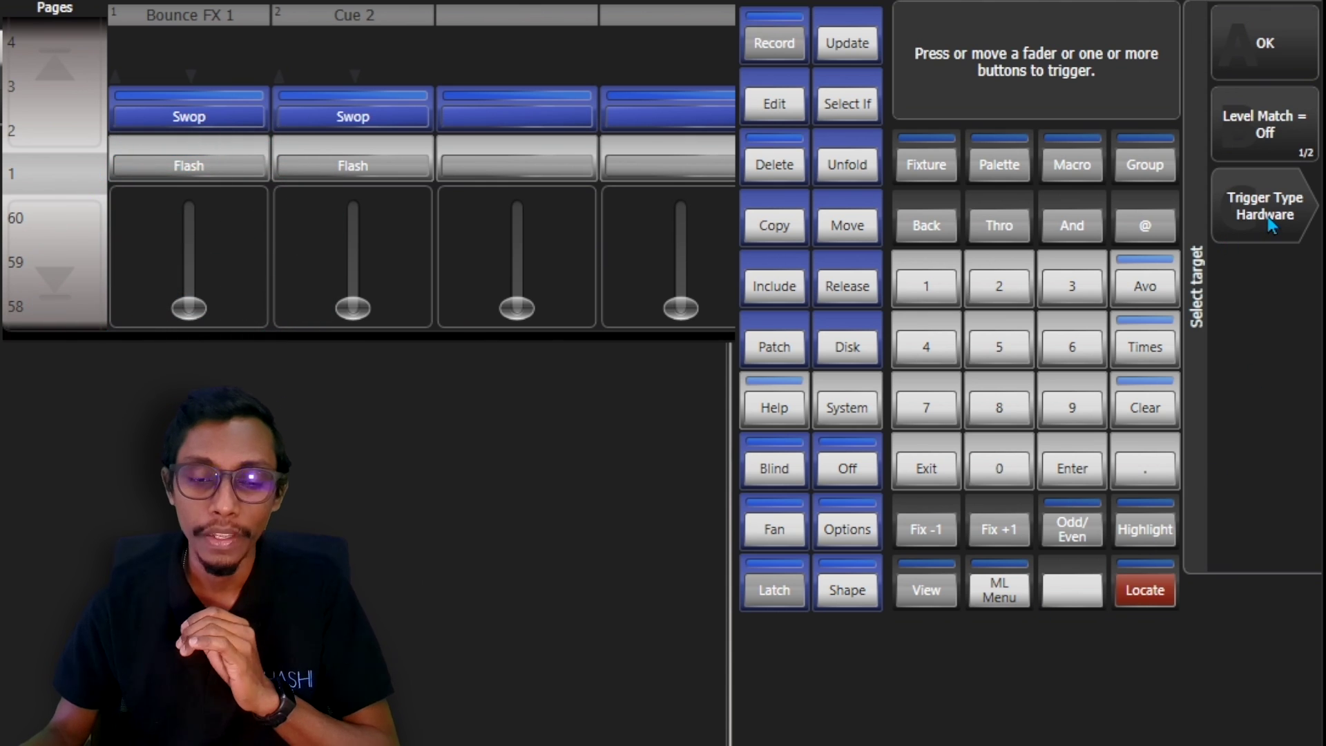
{"action": "left_click", "coordinate": [188, 307]}
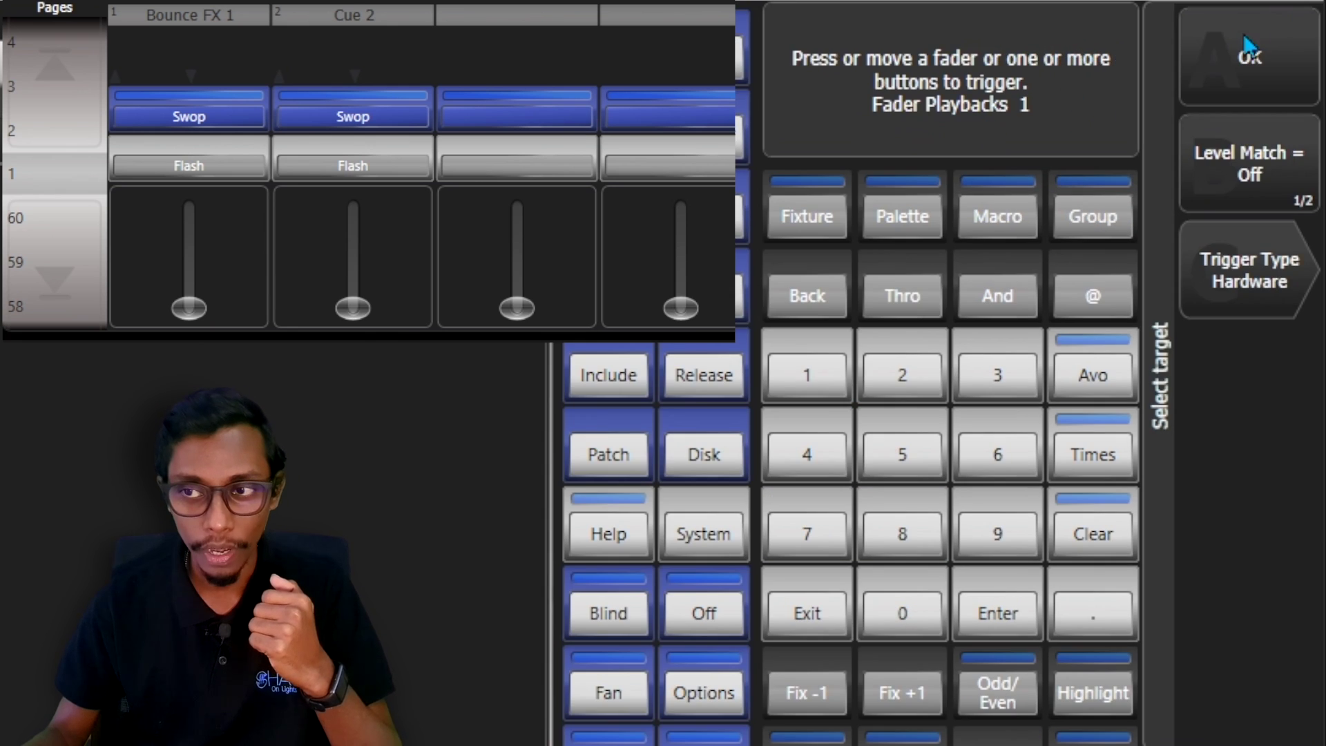
{"action": "left_click", "coordinate": [1250, 50]}
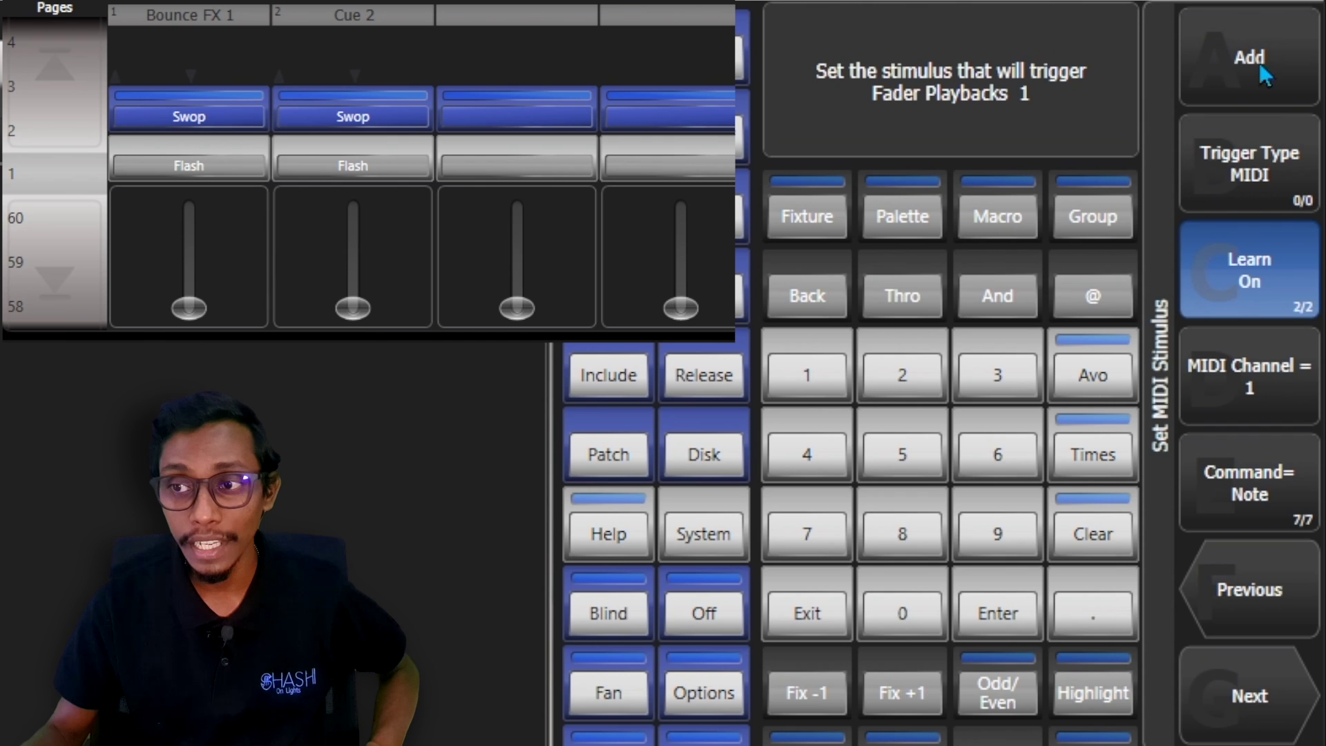
Examine the available stimulus trigger types for the Playbacks 1 fader, including MIDI, DMX, Audio, GPIO and Streaming ACN
{"action": "left_click", "coordinate": [1268, 184]}
{"action": "left_click", "coordinate": [1272, 198]}
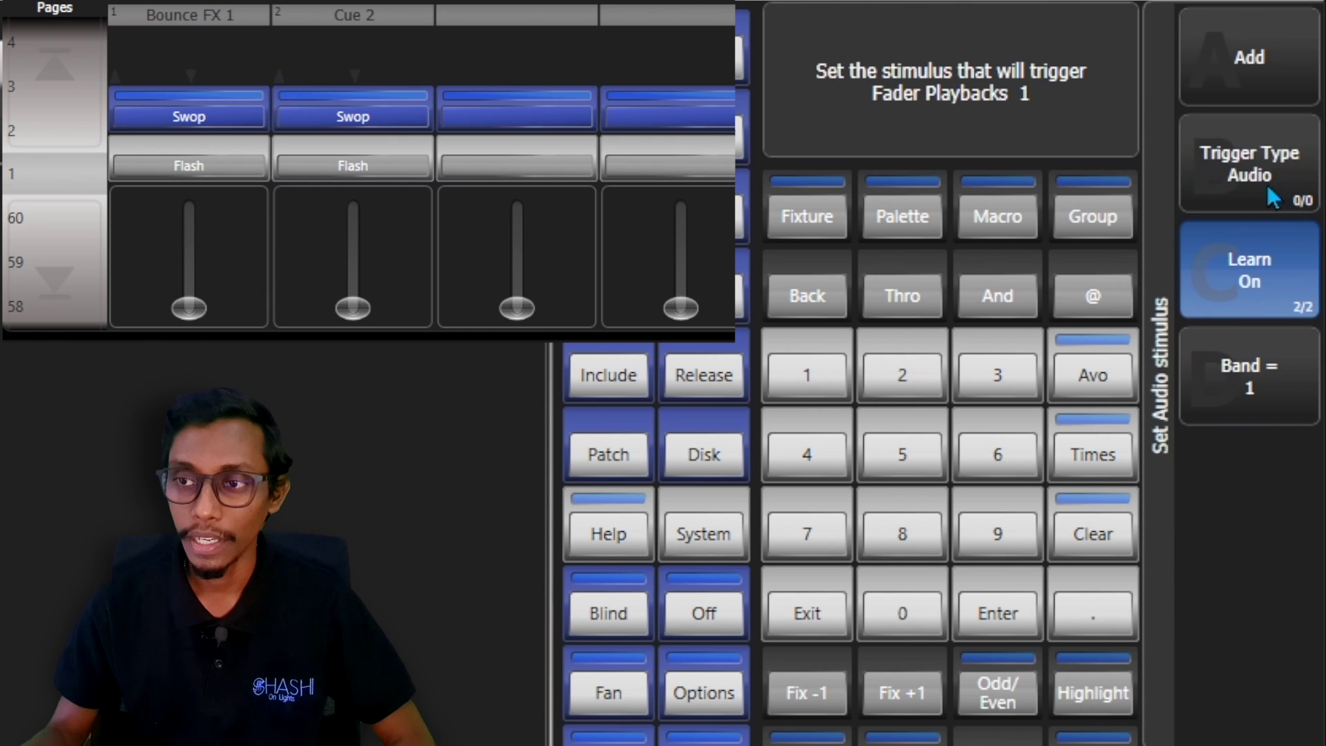
{"action": "left_click", "coordinate": [1272, 198]}
{"action": "left_click", "coordinate": [1272, 198]}
{"action": "left_click", "coordinate": [1271, 196]}
{"action": "left_click", "coordinate": [1271, 196]}
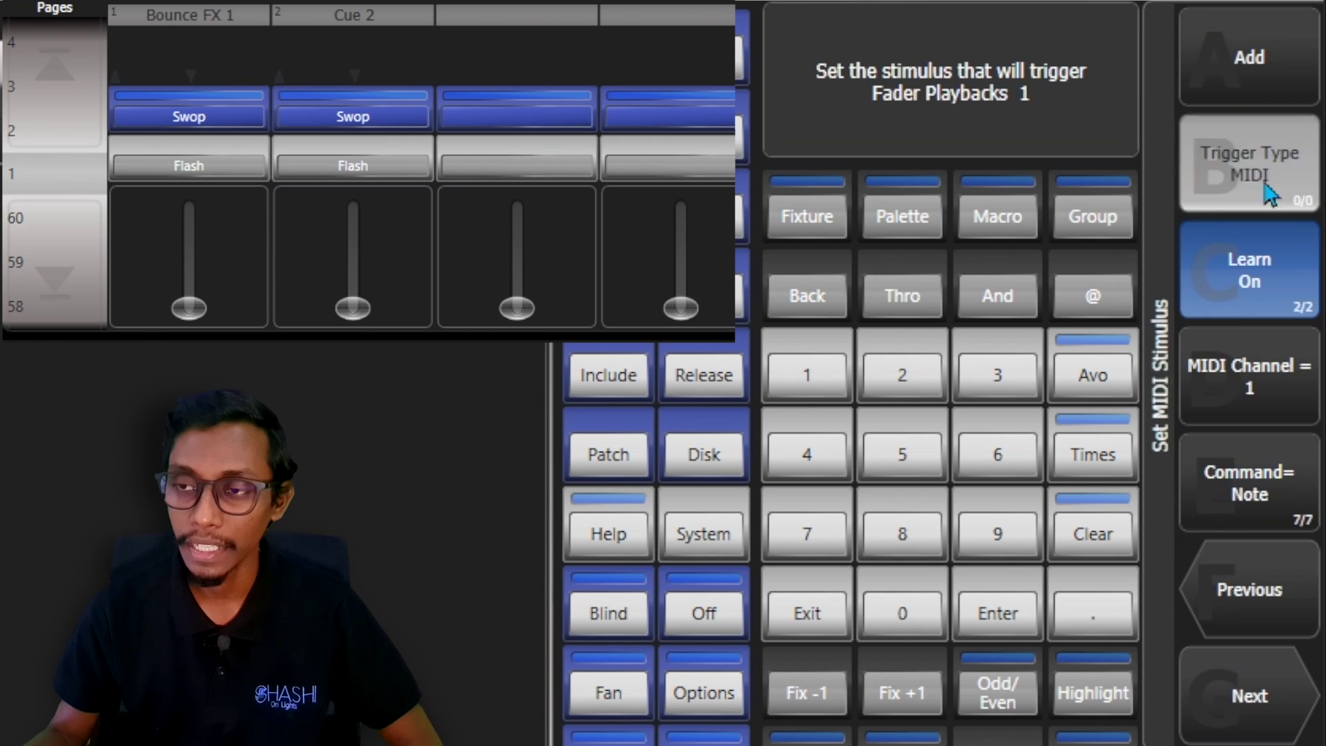
{"action": "left_click", "coordinate": [1270, 195]}
{"action": "left_click", "coordinate": [1270, 195]}
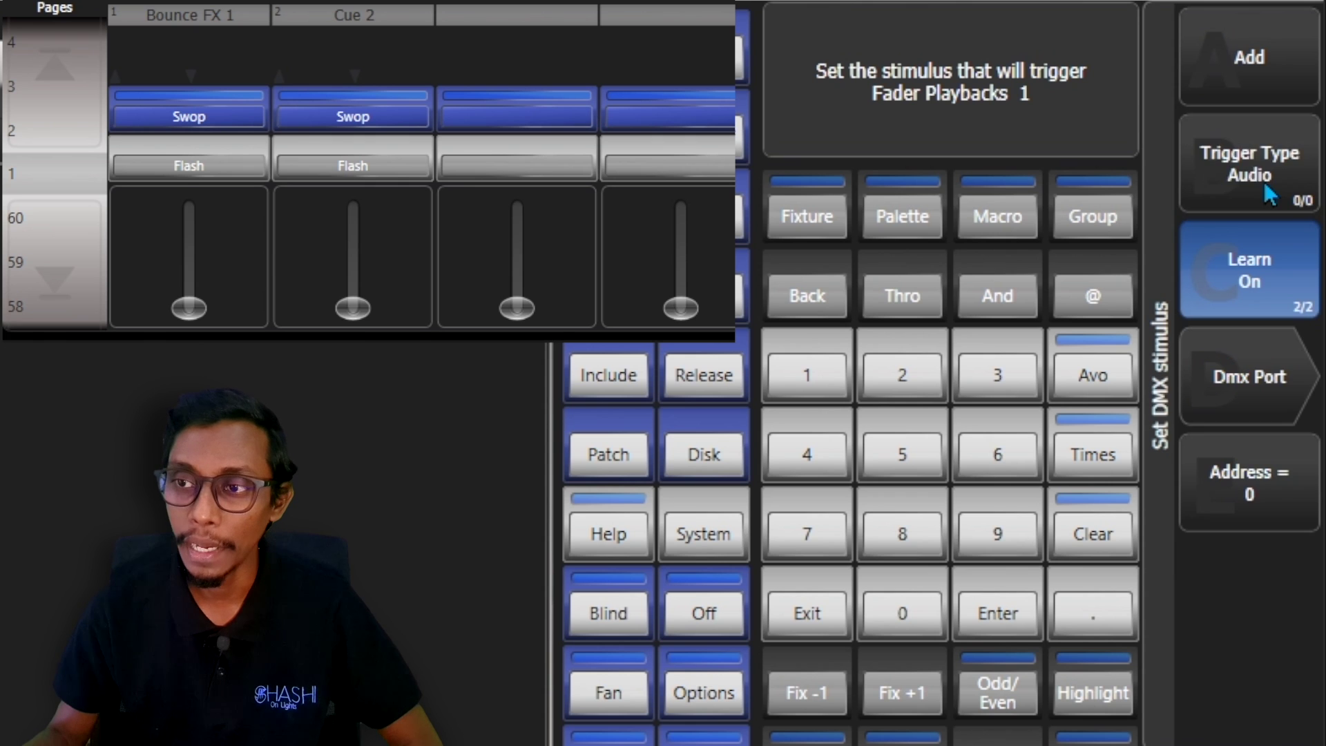
{"action": "left_click", "coordinate": [1269, 195]}
{"action": "left_click", "coordinate": [1269, 194]}
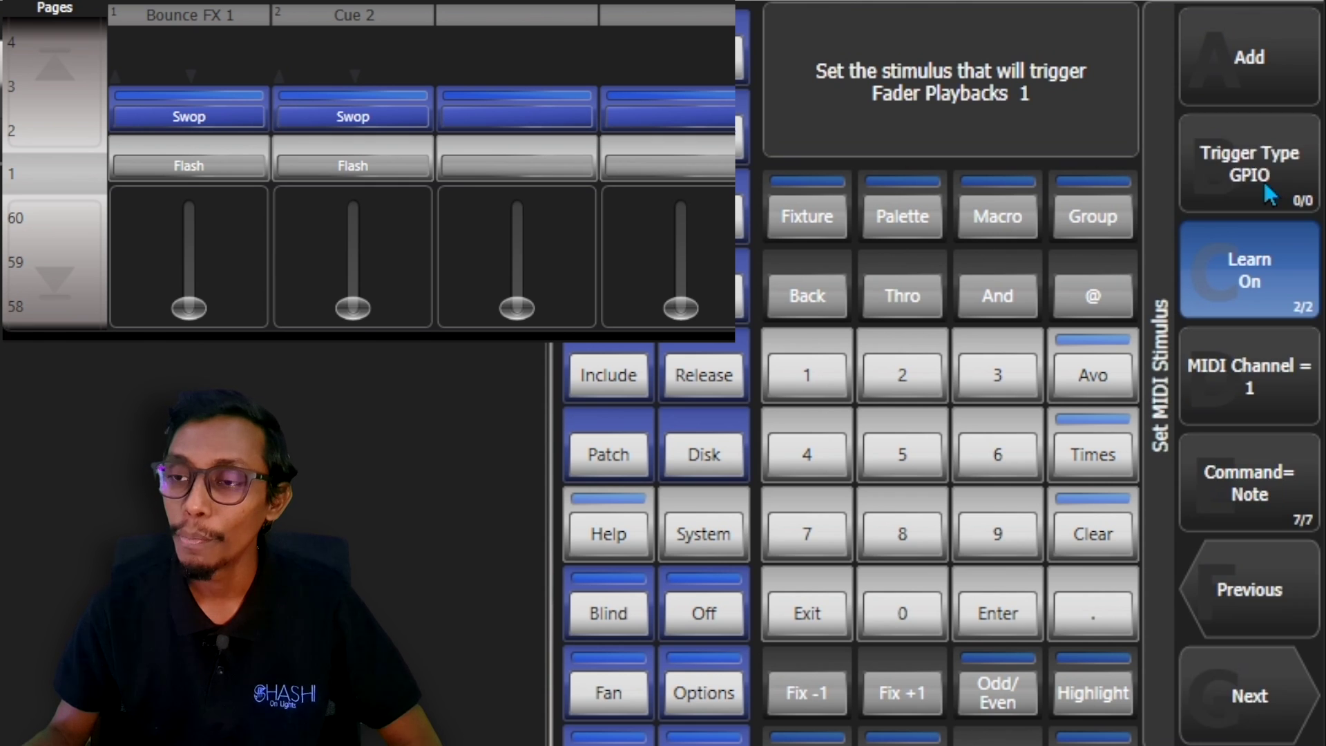
{"action": "left_click", "coordinate": [1269, 194]}
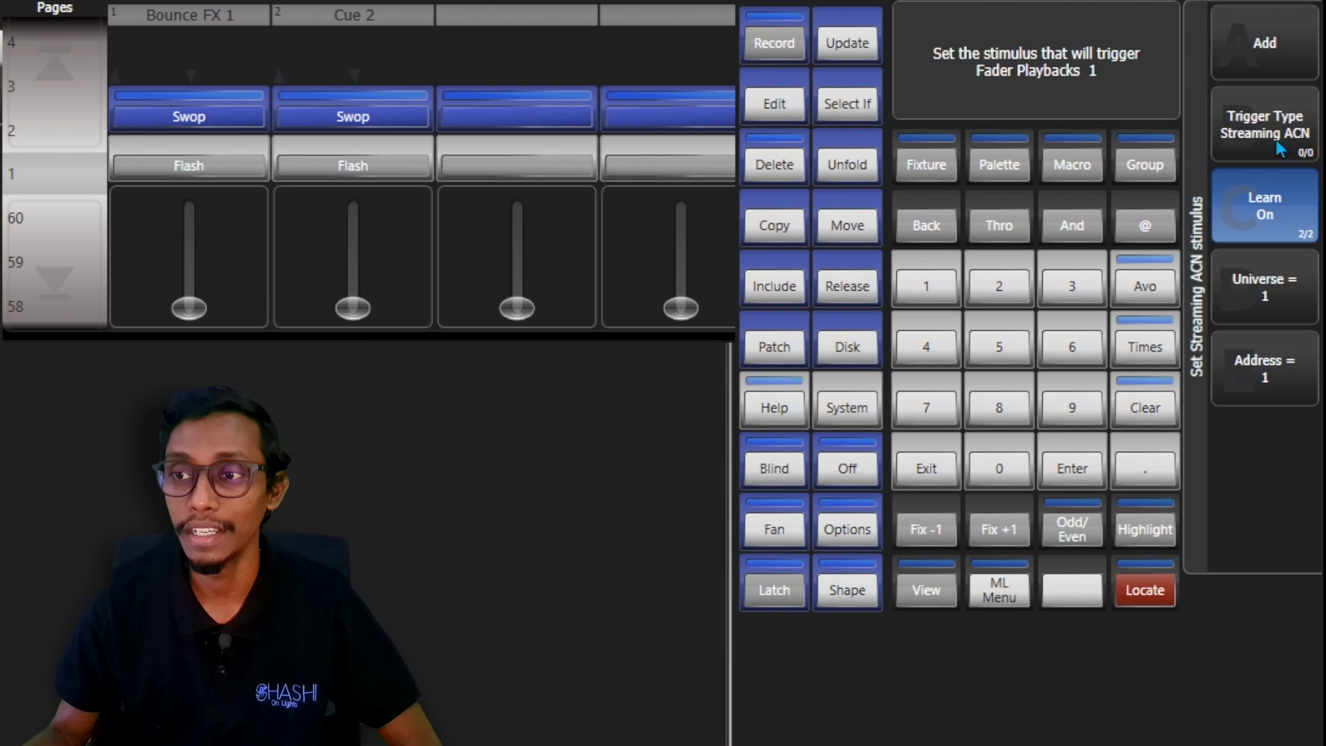
{"action": "left_click", "coordinate": [1277, 146]}
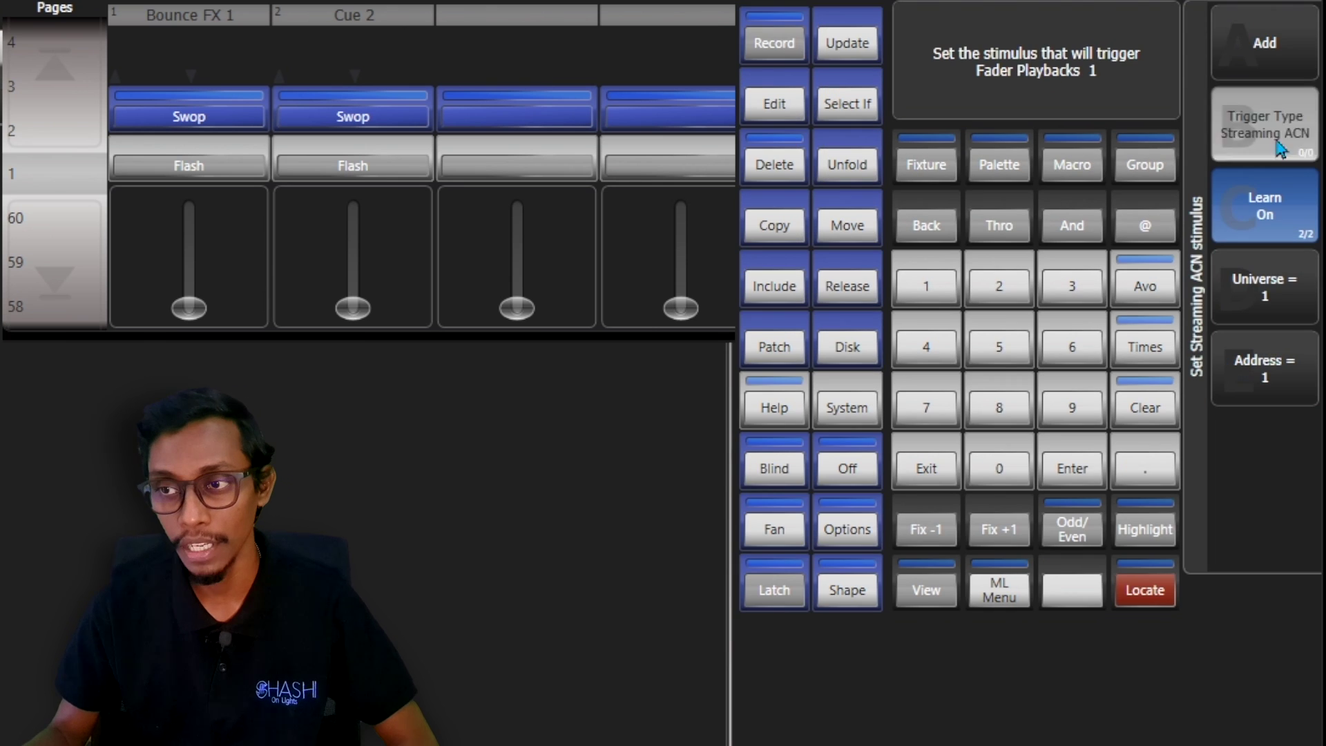
{"action": "left_click", "coordinate": [1278, 146]}
{"action": "left_click", "coordinate": [1278, 147]}
{"action": "left_click", "coordinate": [1277, 146]}
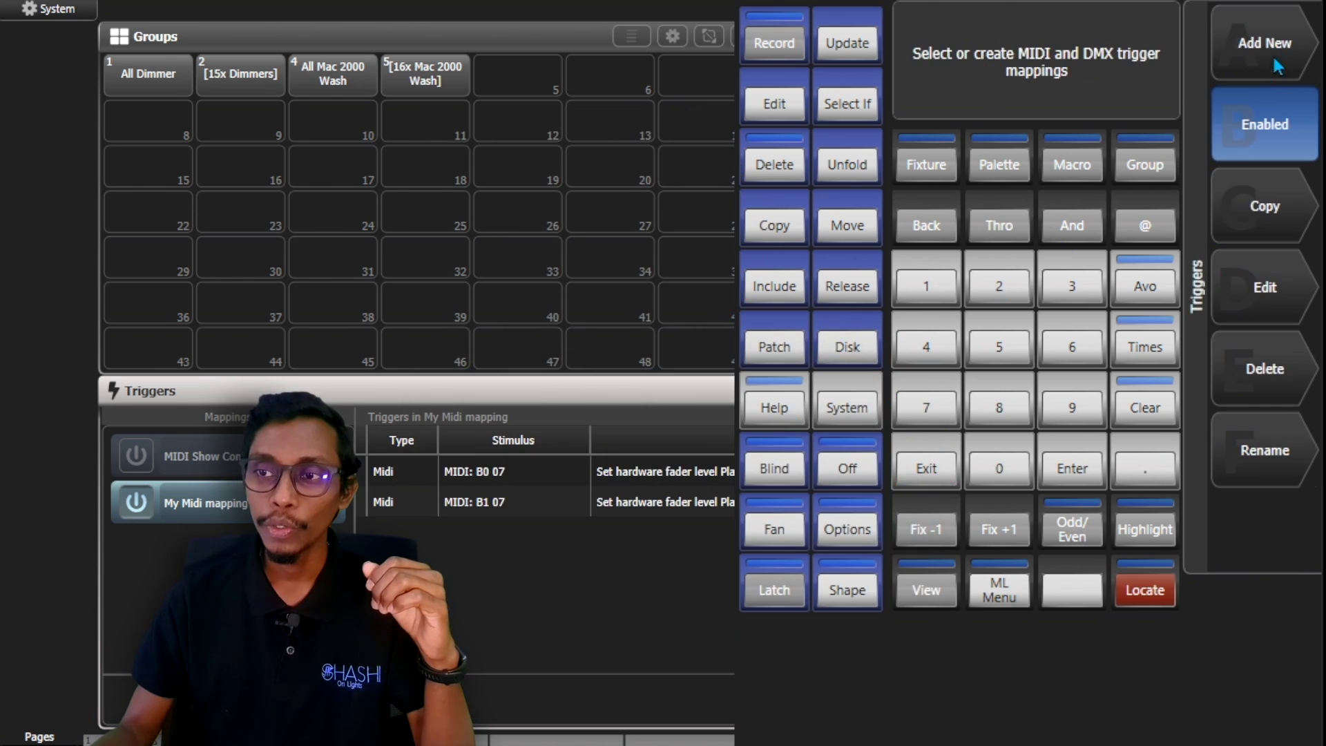
Add a hardware trigger for the Playbacks Swop 8 button with a learned MIDI stimulus
{"action": "left_click", "coordinate": [1250, 42]}
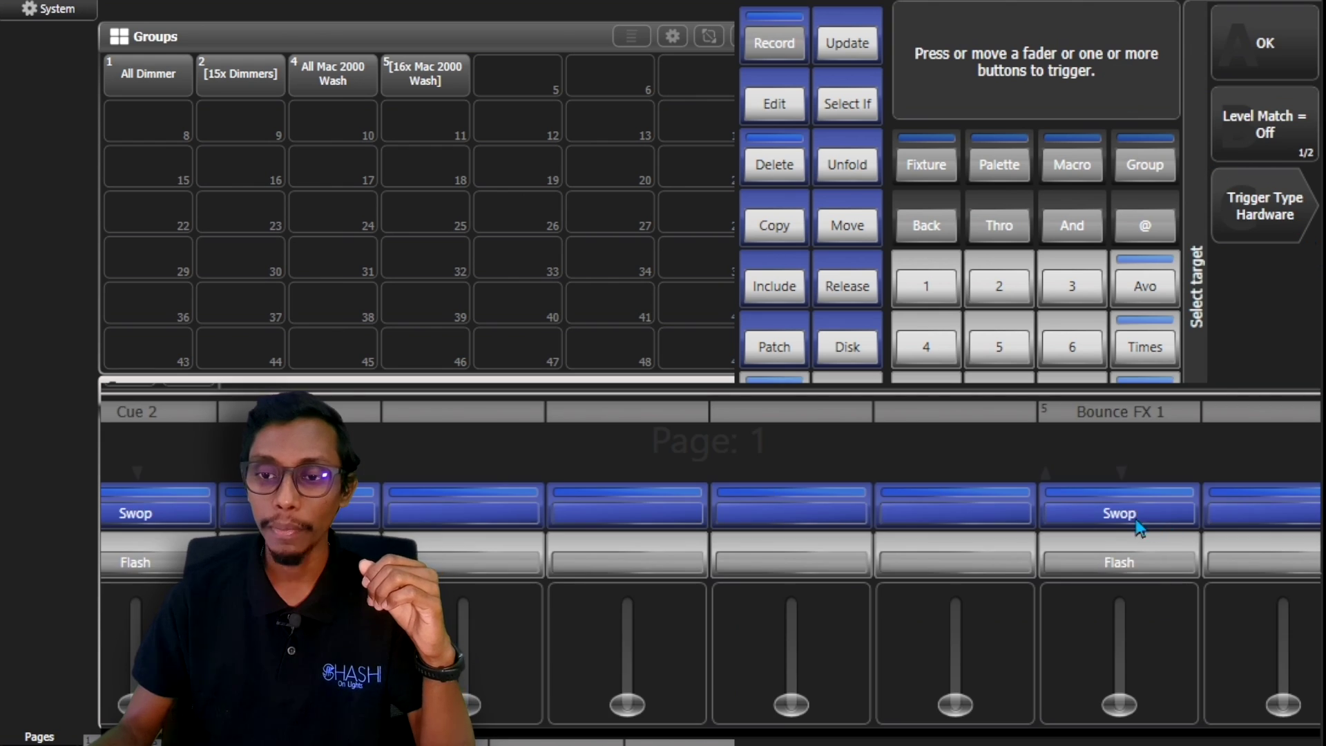
{"action": "left_click", "coordinate": [1118, 515]}
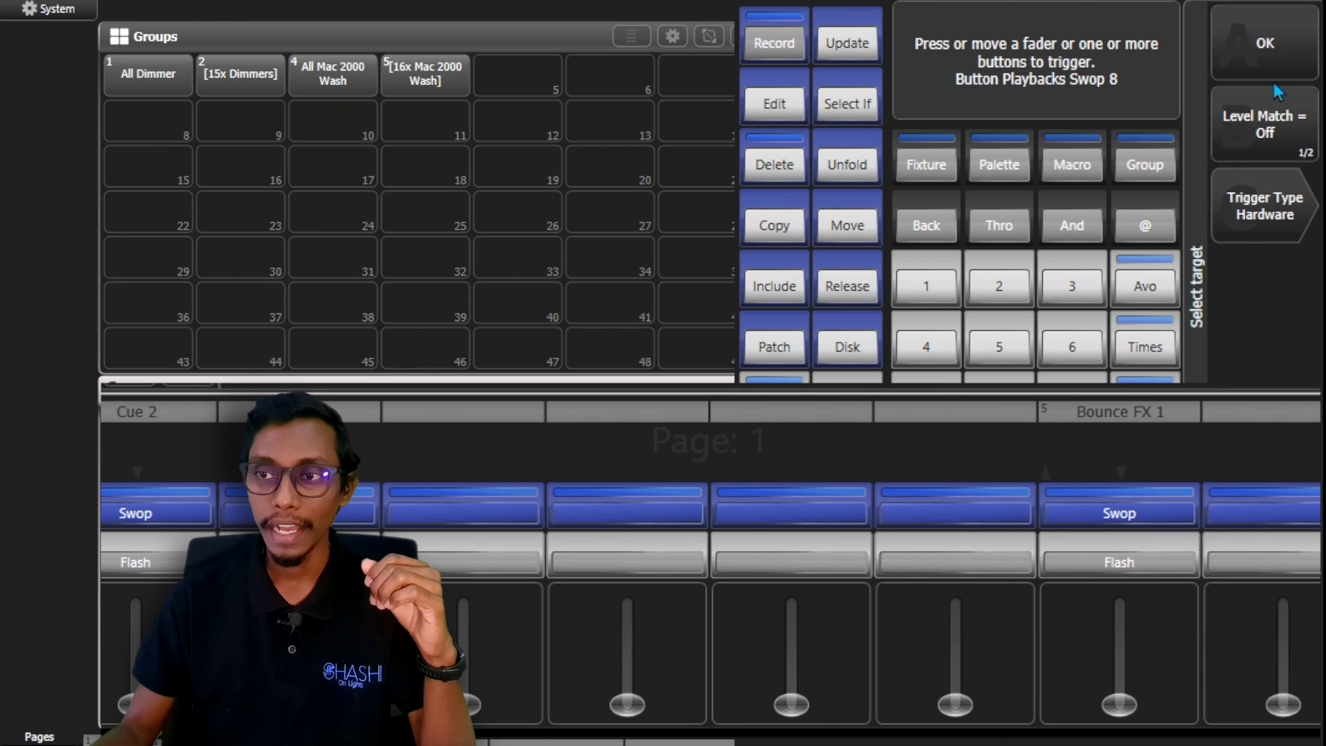
{"action": "left_click", "coordinate": [1278, 28]}
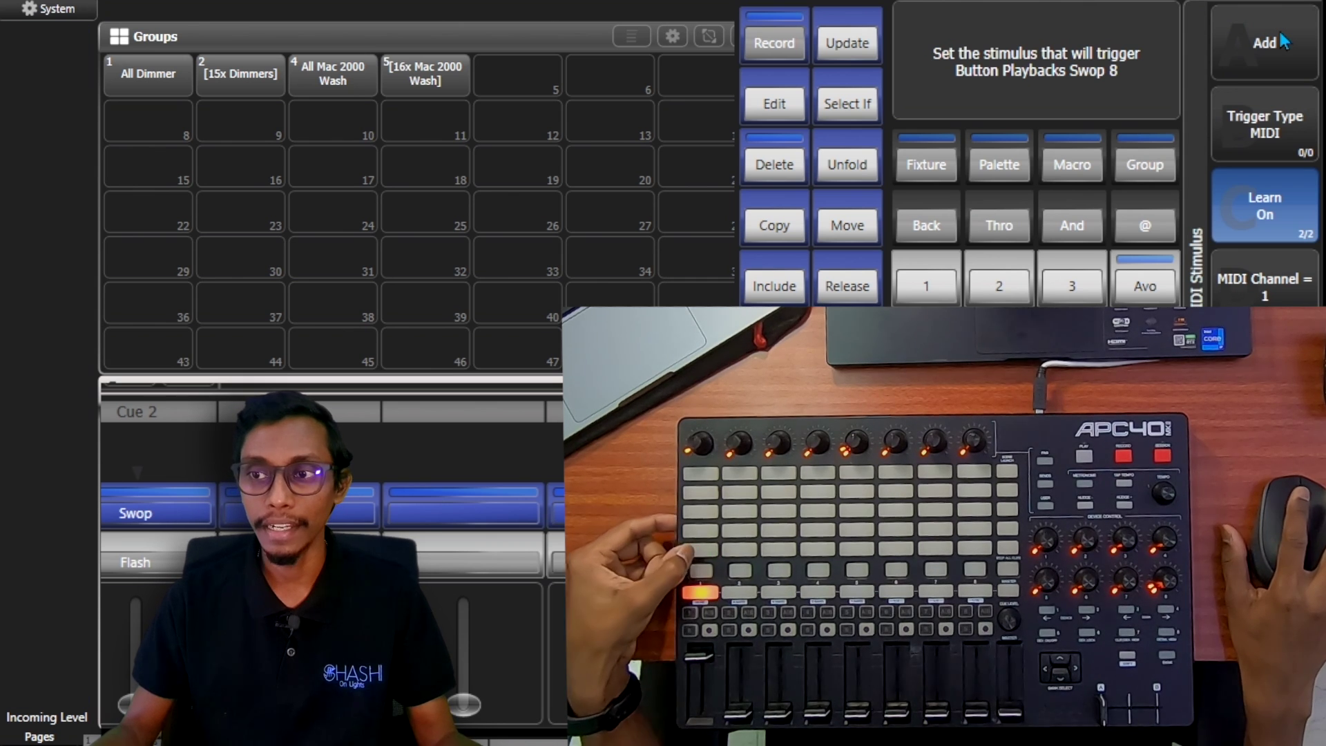
{"action": "left_click", "coordinate": [1278, 33]}
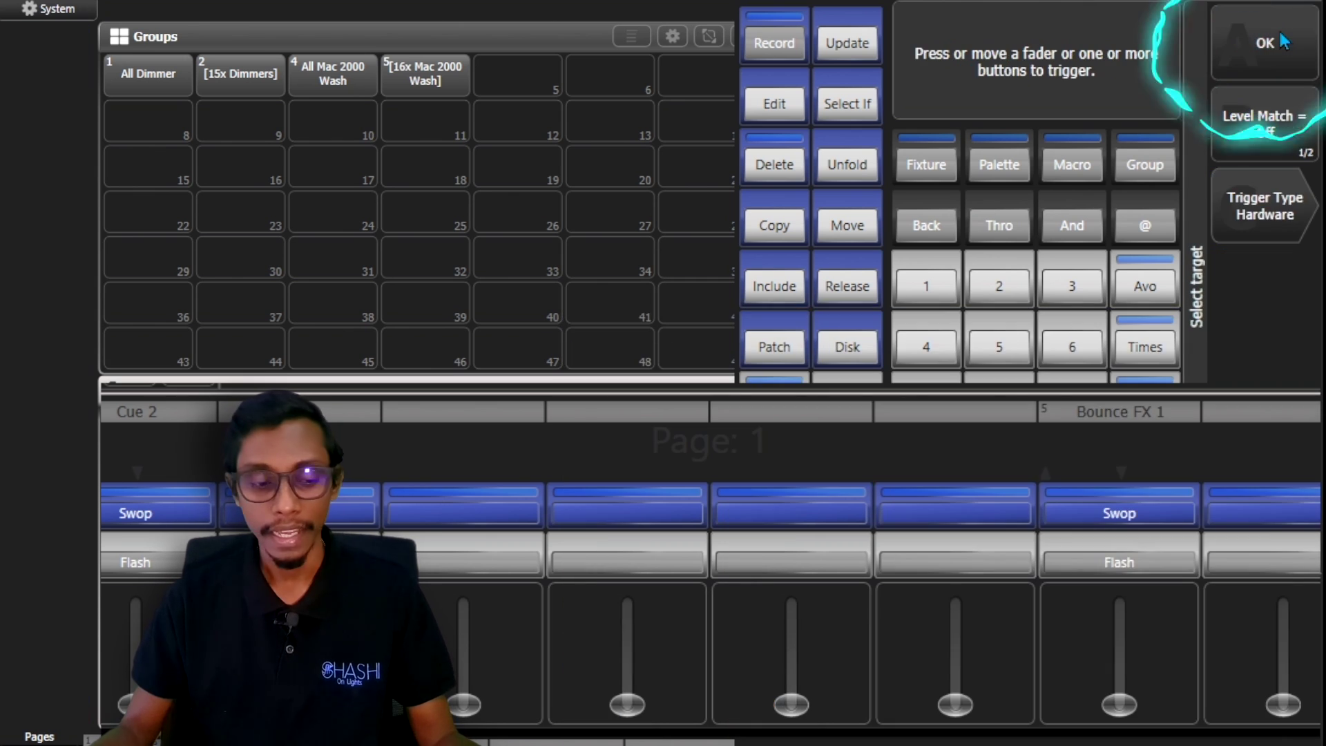
Add an Item trigger for the Cue 5 "Bounce FX 1" playback, with the Set Level action and a learned MIDI stimulus
{"action": "left_click", "coordinate": [1294, 225]}
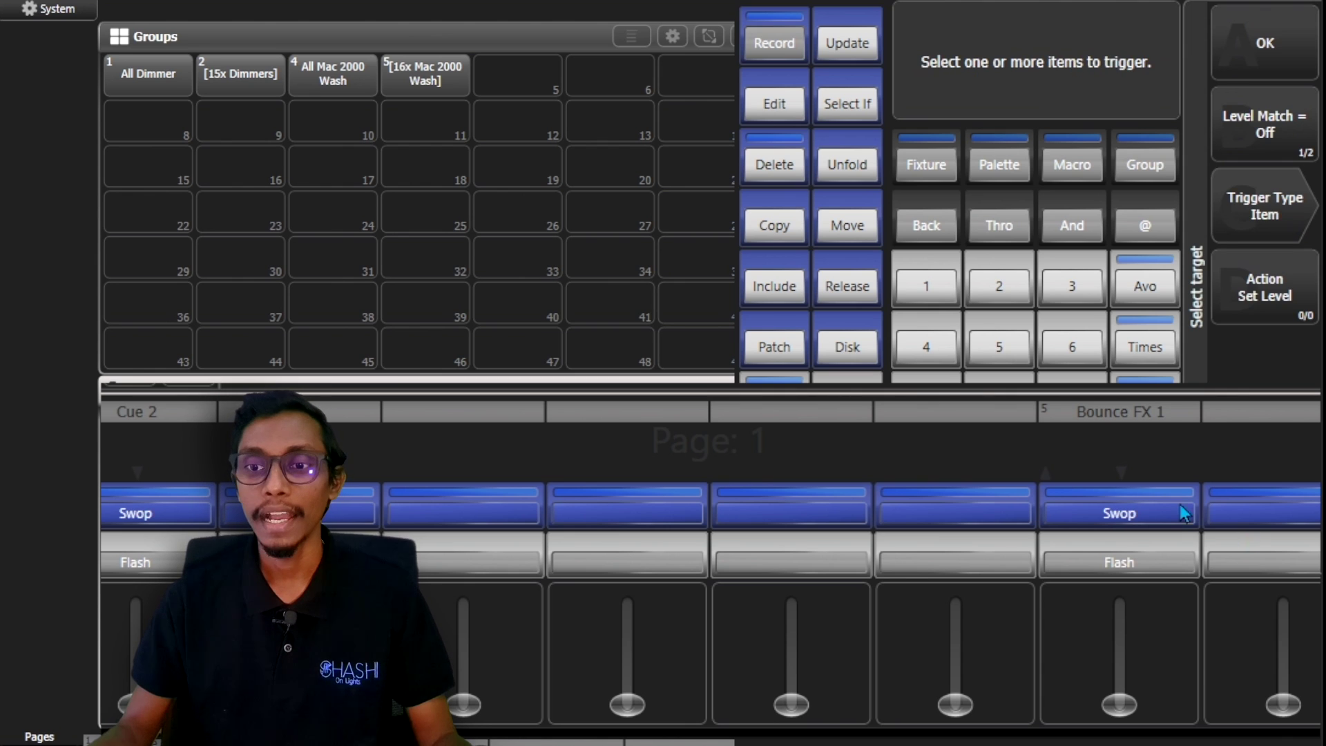
{"action": "left_click", "coordinate": [1161, 506]}
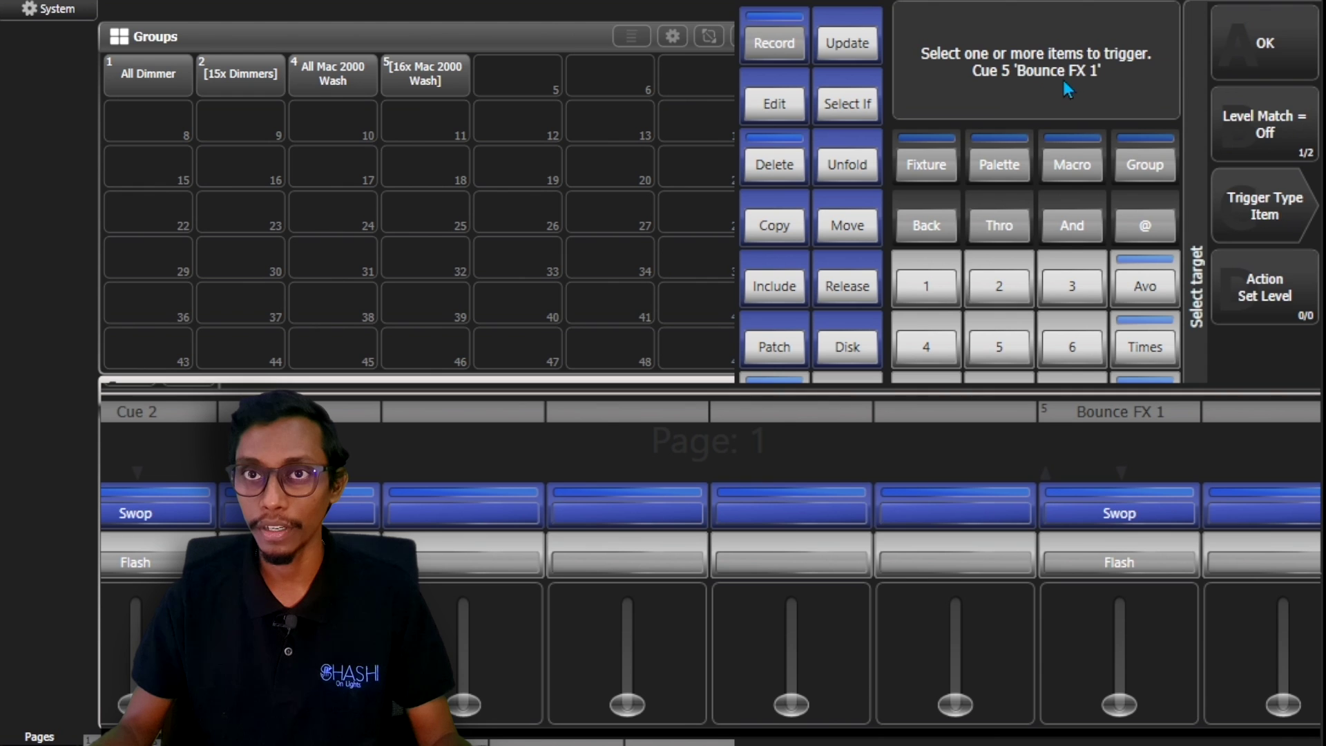
{"action": "left_click", "coordinate": [1244, 45]}
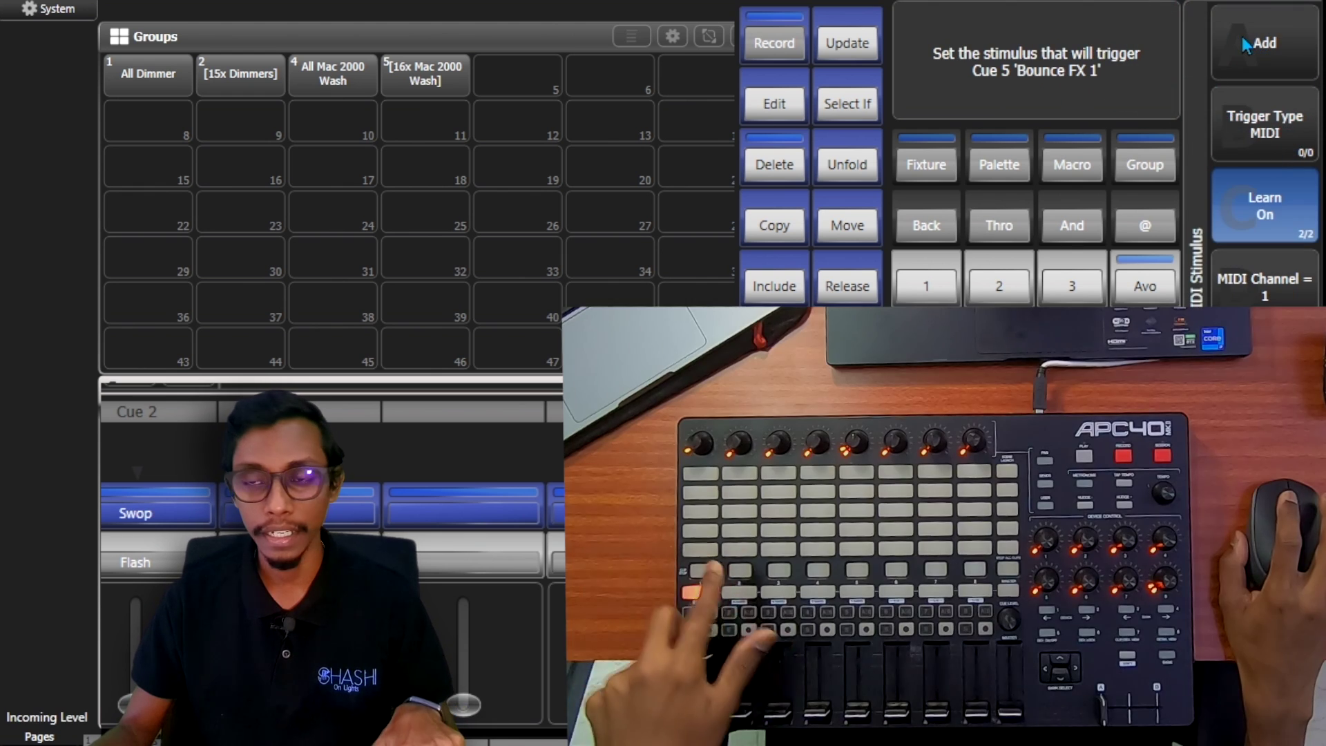
{"action": "left_click", "coordinate": [1254, 45]}
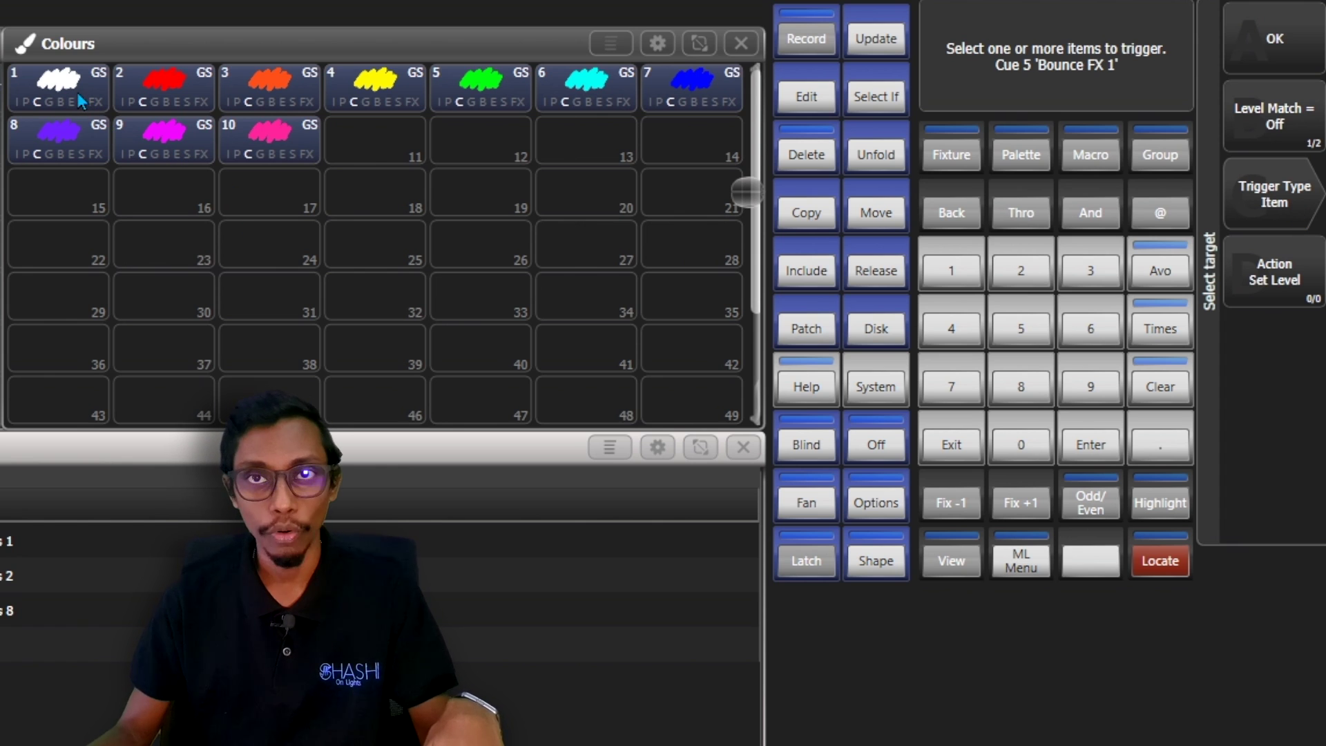
Compare how the Hardware and Item trigger types target the colour swatches, then leave the trigger setup
{"action": "left_click", "coordinate": [164, 88]}
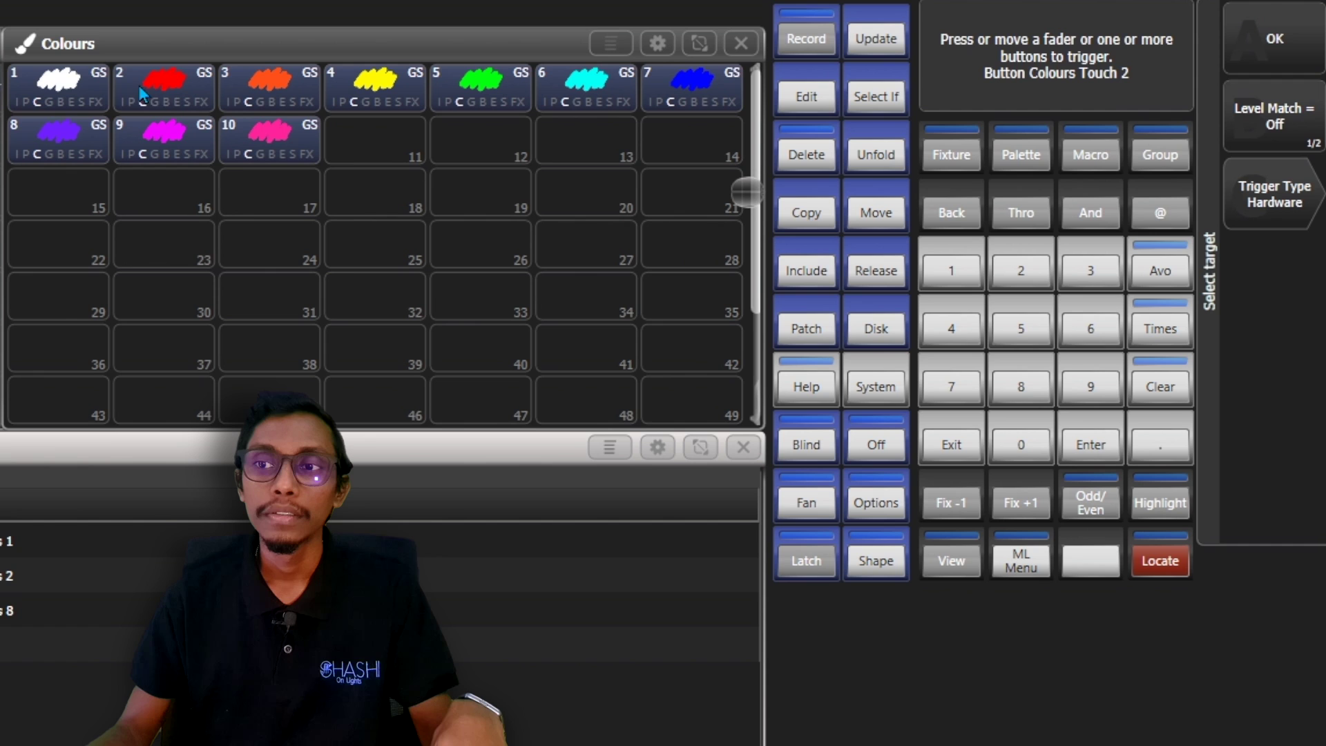
{"action": "left_click", "coordinate": [59, 89]}
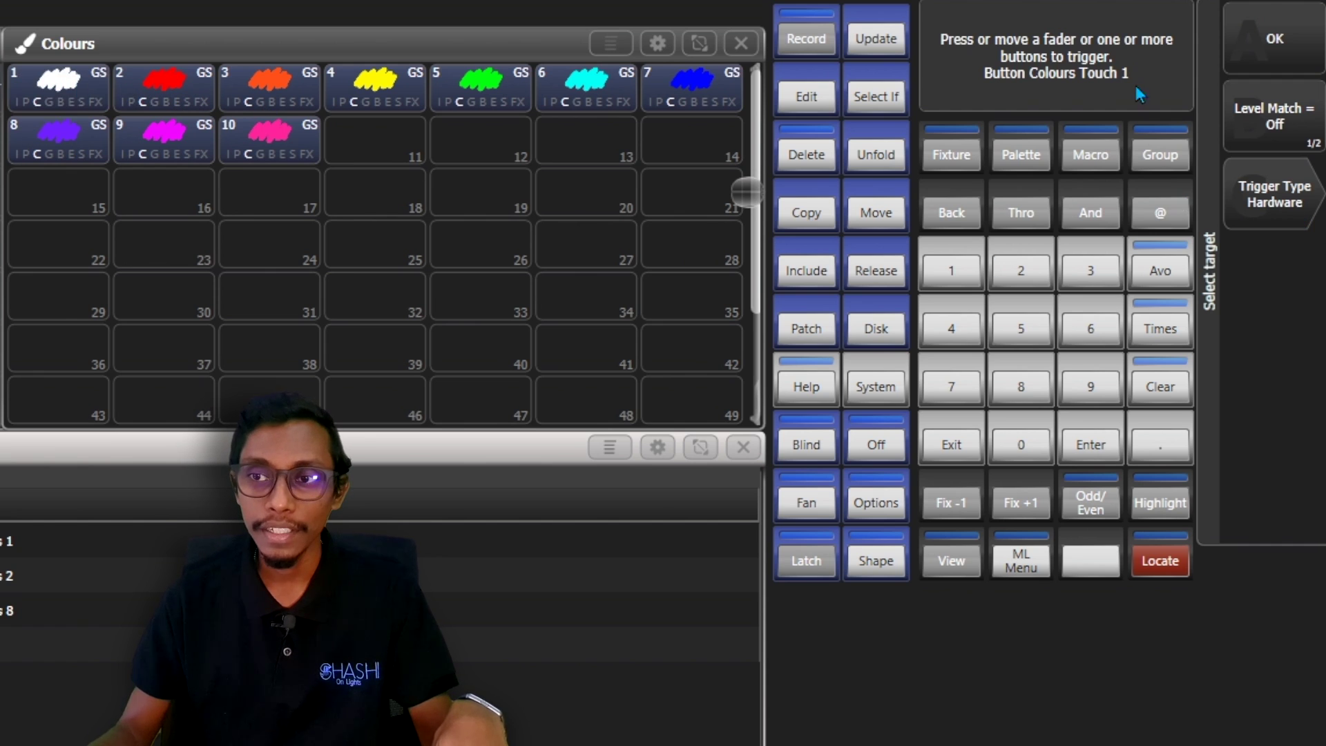
{"action": "left_click", "coordinate": [162, 88]}
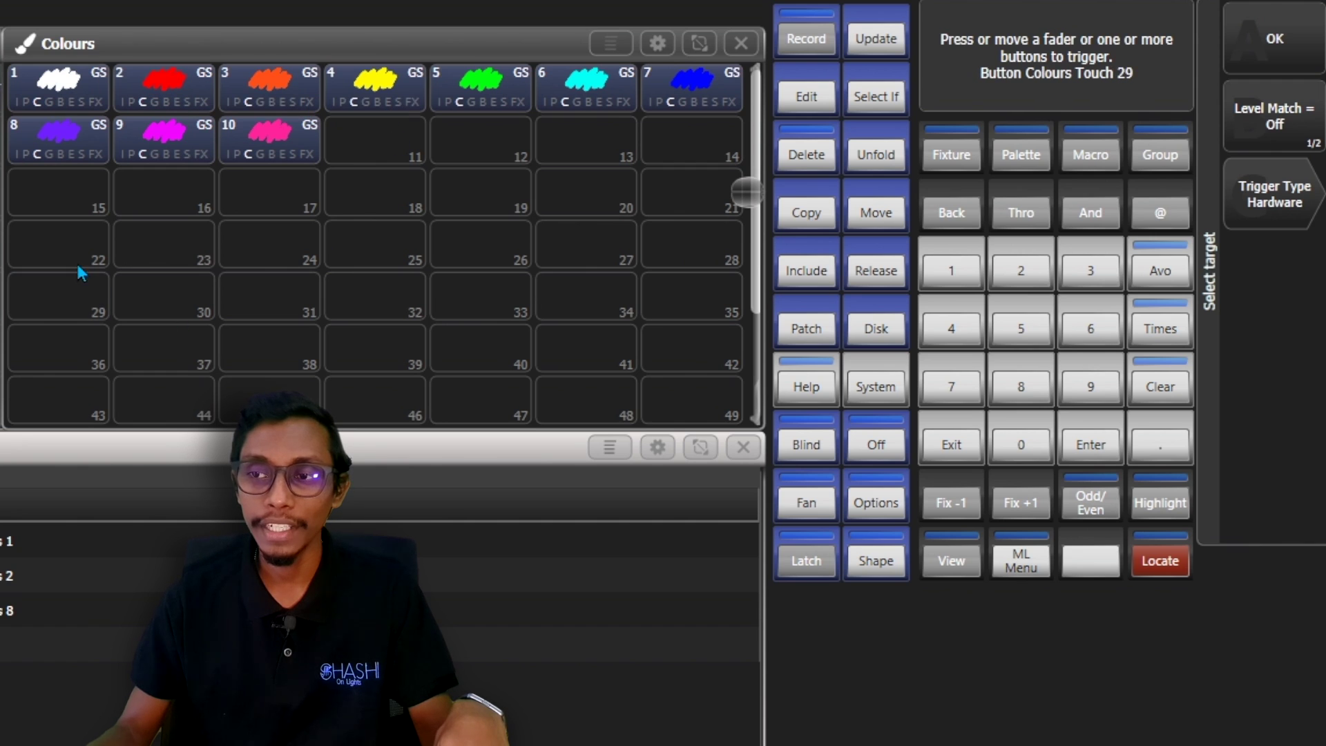
{"action": "left_click", "coordinate": [1305, 213]}
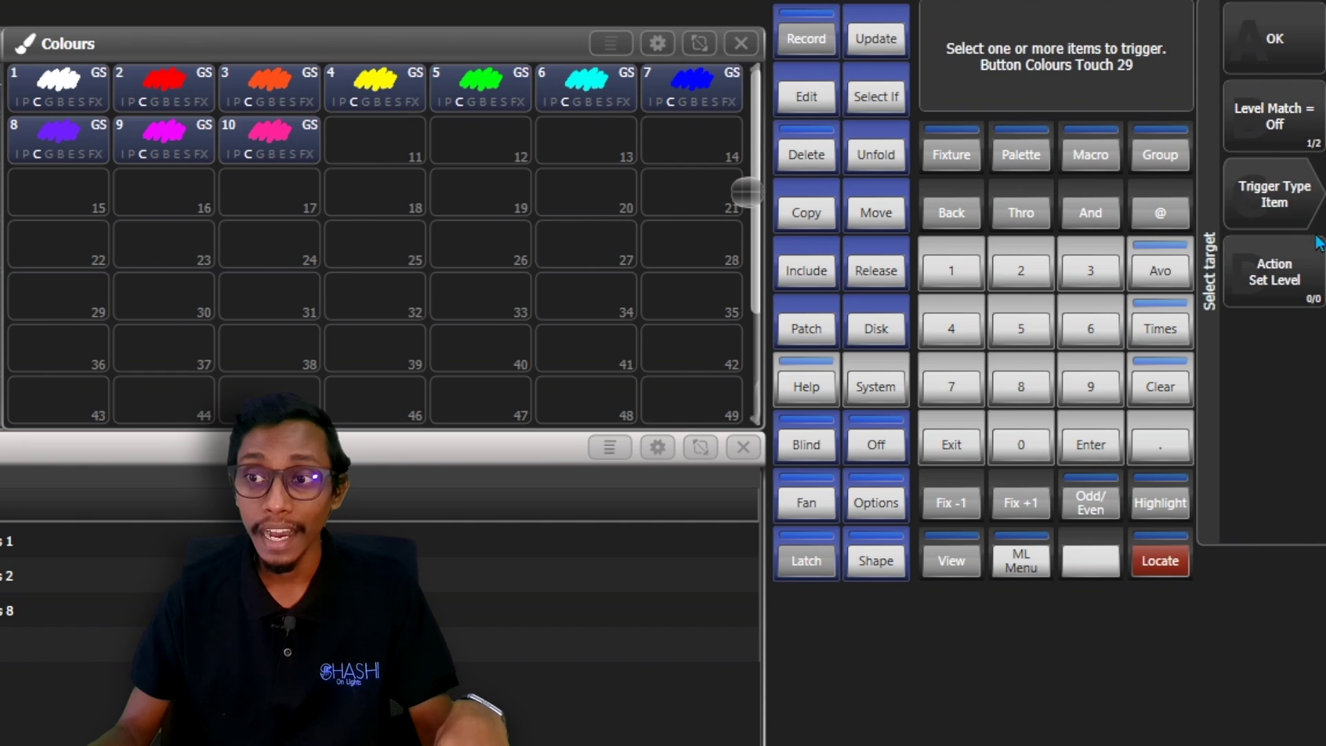
{"action": "left_click", "coordinate": [74, 80]}
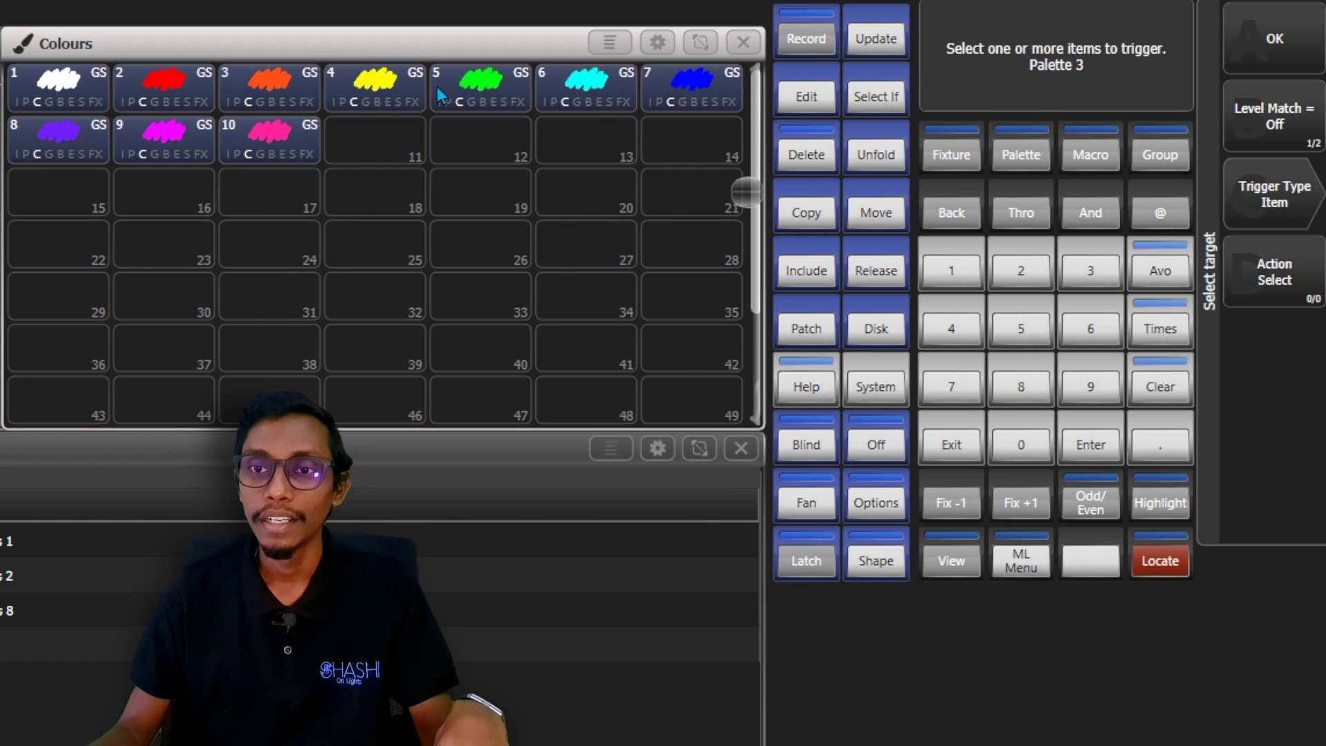
{"action": "left_click", "coordinate": [456, 98]}
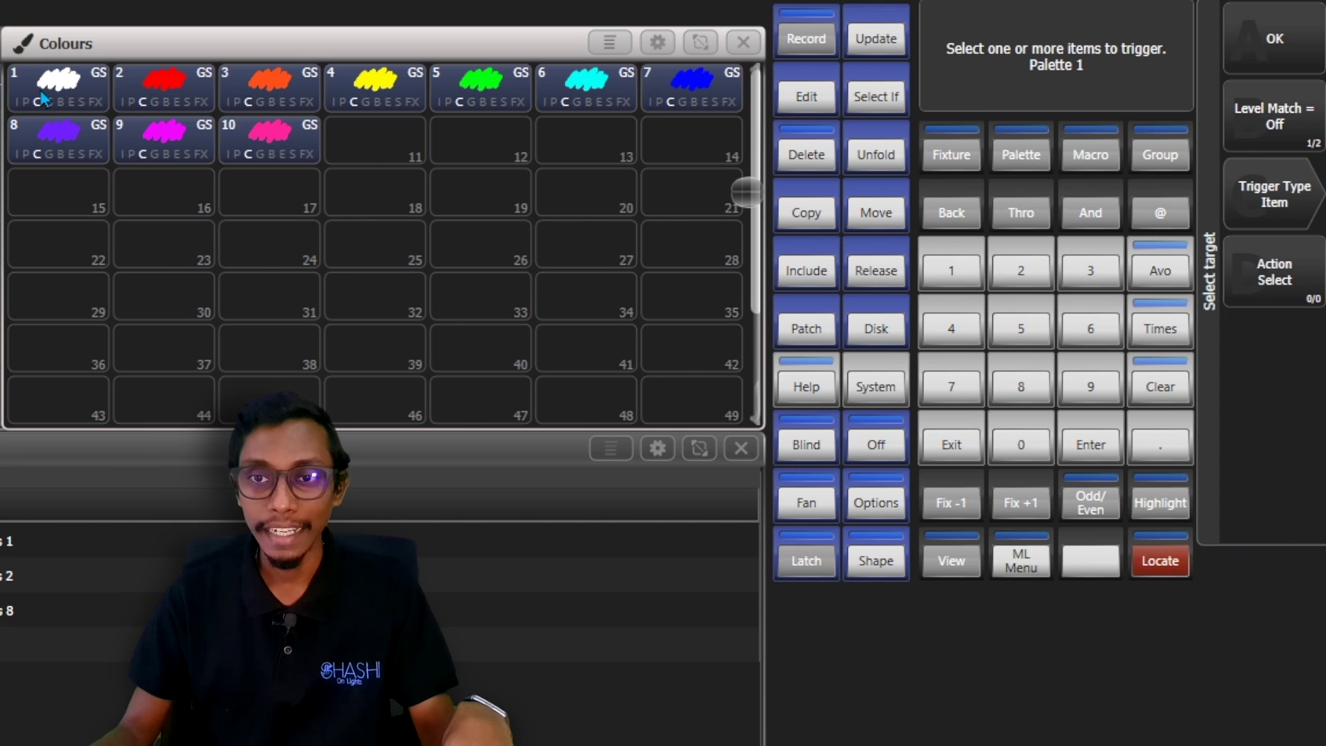
{"action": "key", "text": "c"}
{"action": "key", "text": "Escape"}
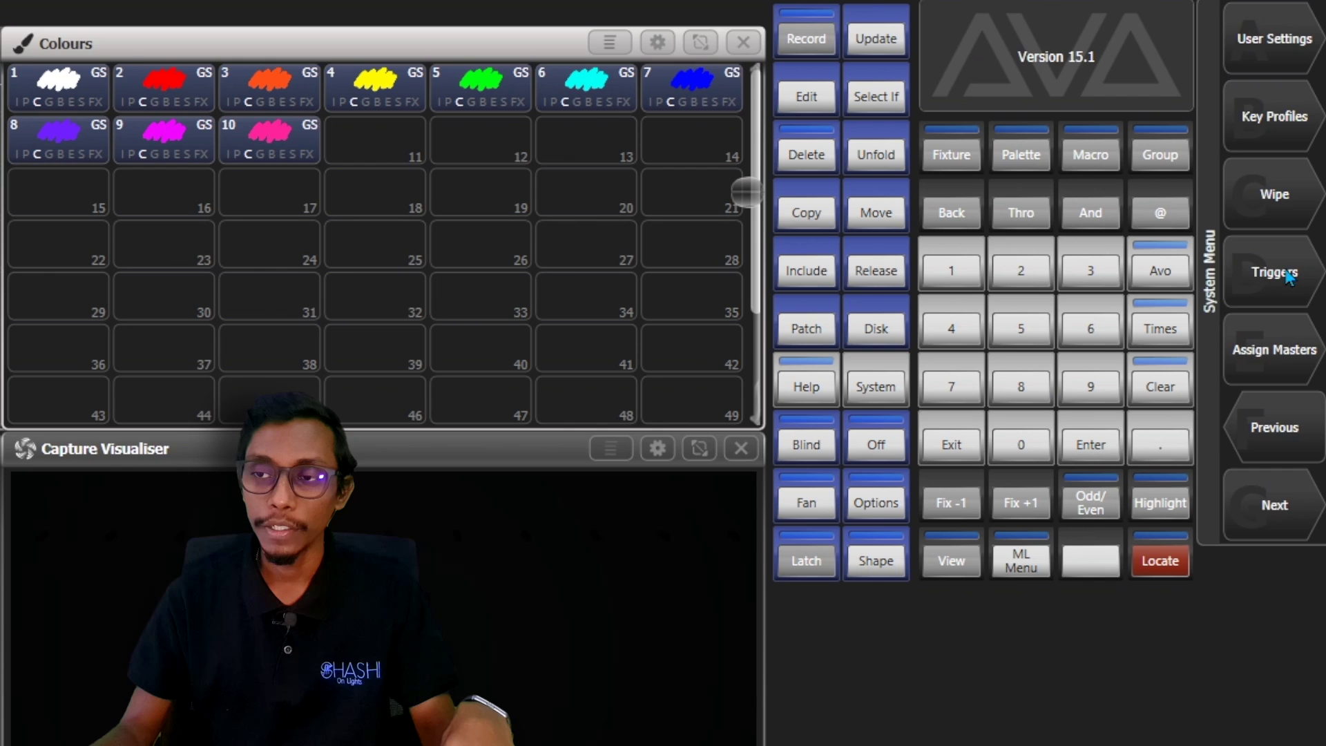
Add an Item trigger for the white colour Palette 1, with the Select action and a learned MIDI stimulus
{"action": "left_click", "coordinate": [1285, 272]}
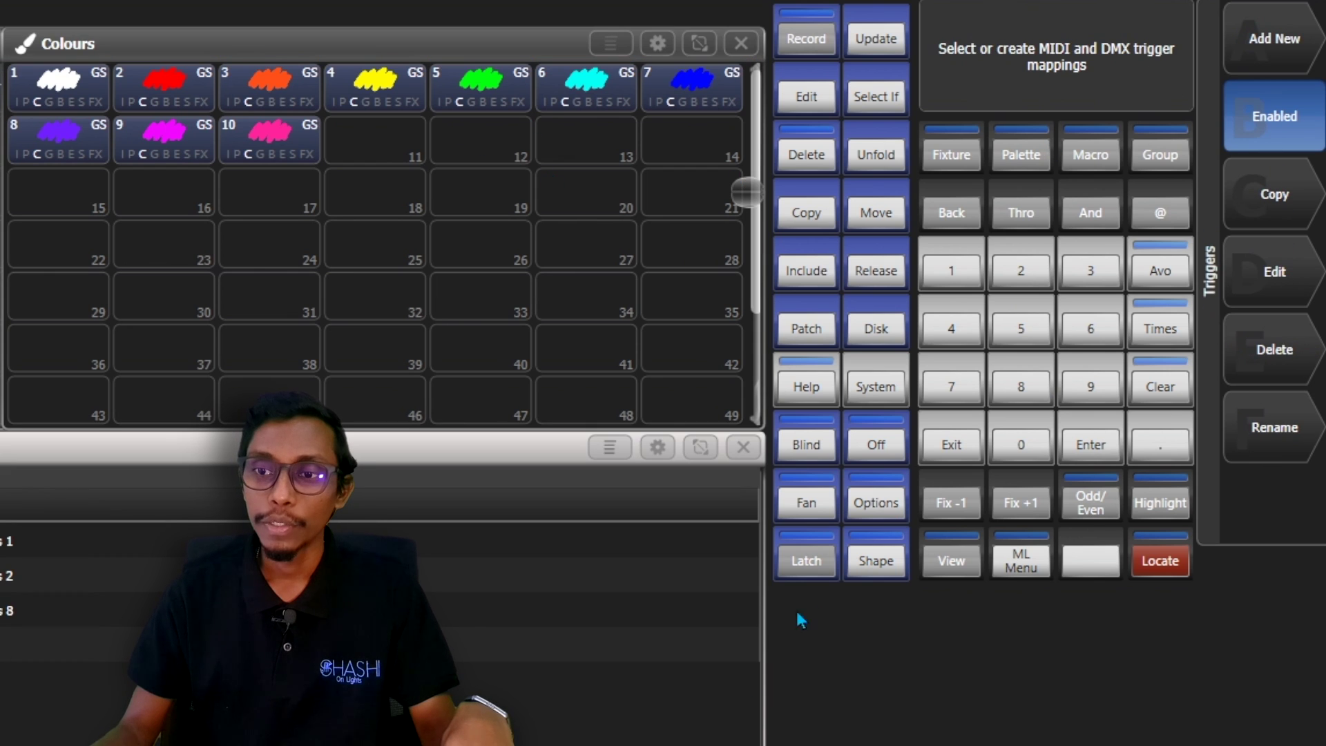
{"action": "left_click", "coordinate": [1251, 41]}
{"action": "left_click", "coordinate": [58, 79]}
{"action": "left_click", "coordinate": [1272, 35]}
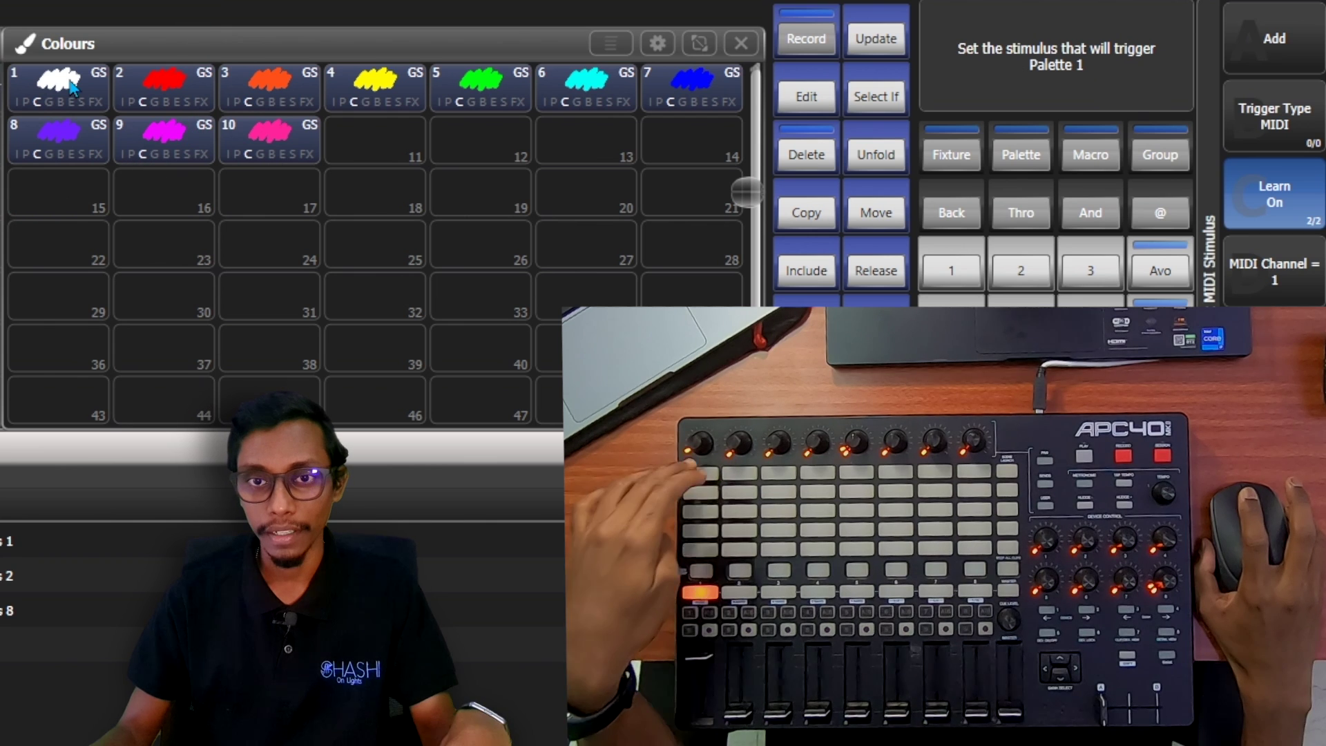
{"action": "left_click", "coordinate": [1274, 38]}
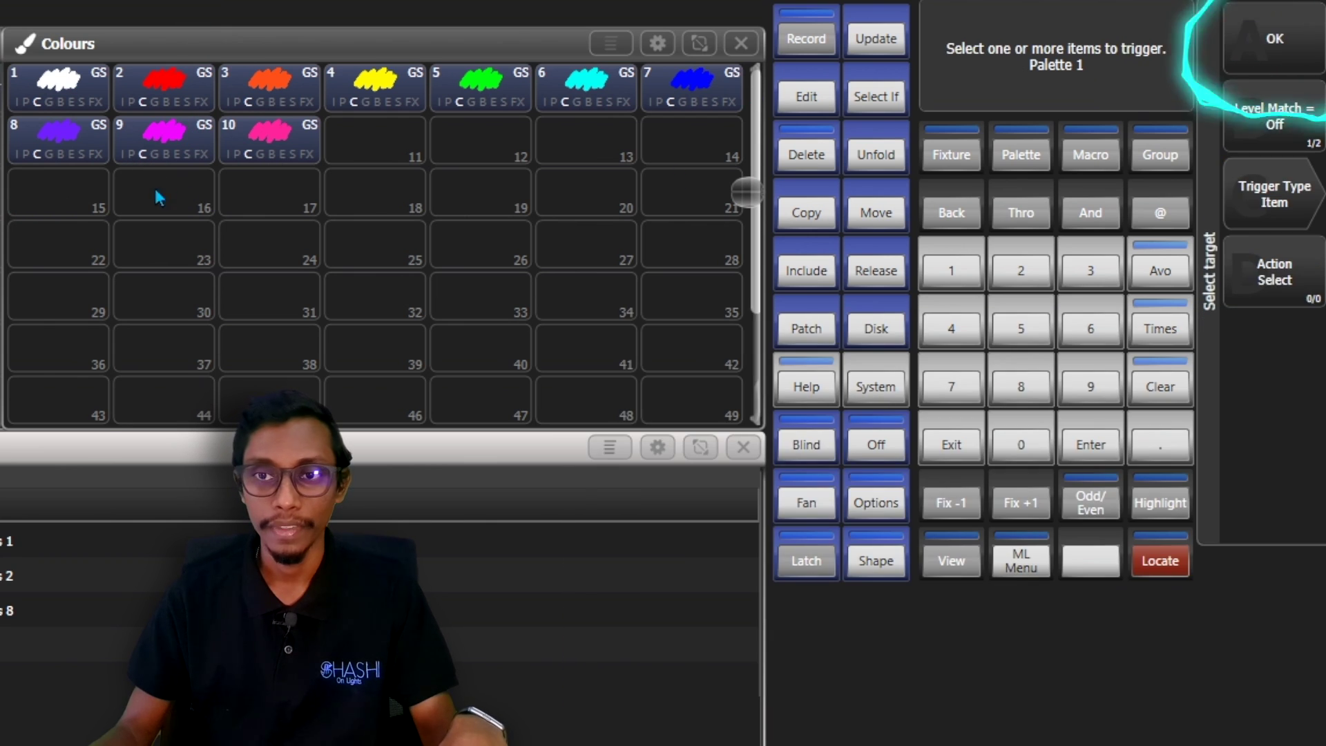
Add Item triggers for colour Palettes 2 and 3, each with a learned MIDI stimulus
{"action": "left_click", "coordinate": [128, 82]}
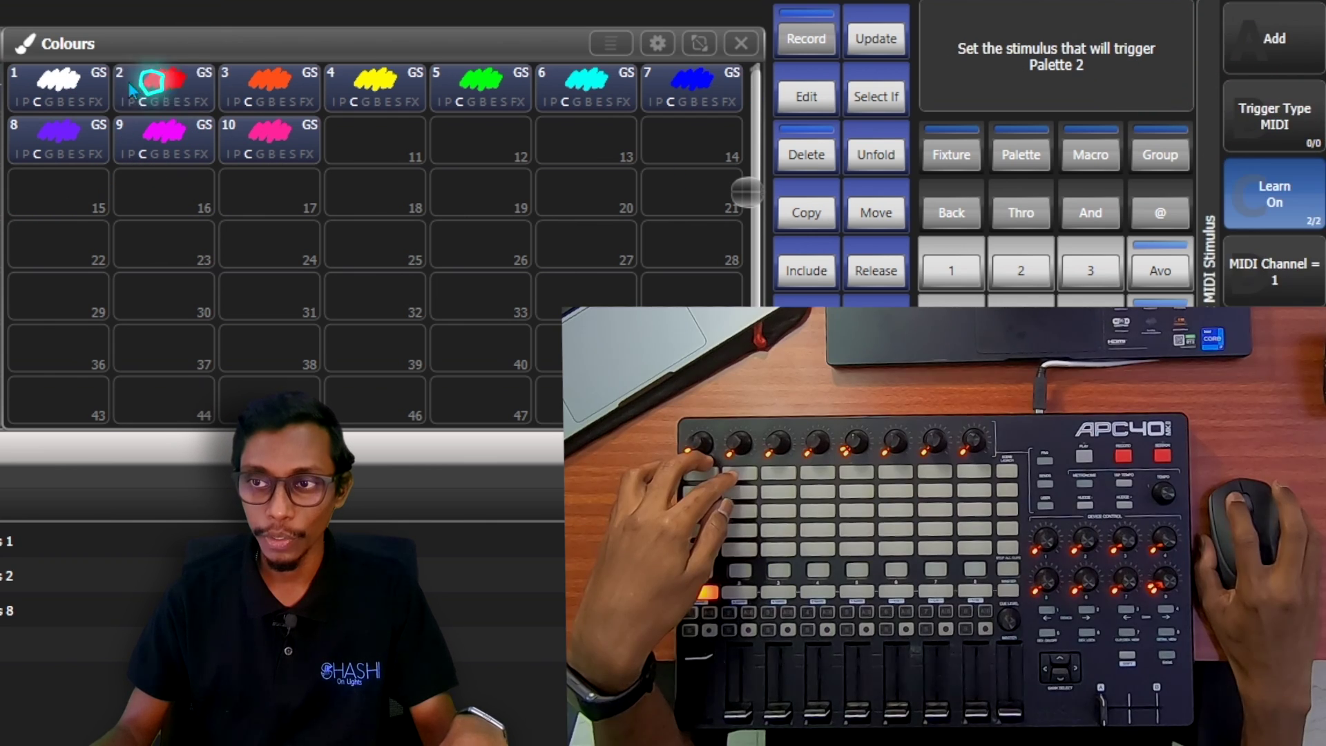
{"action": "left_click", "coordinate": [1274, 38]}
{"action": "left_click", "coordinate": [301, 88]}
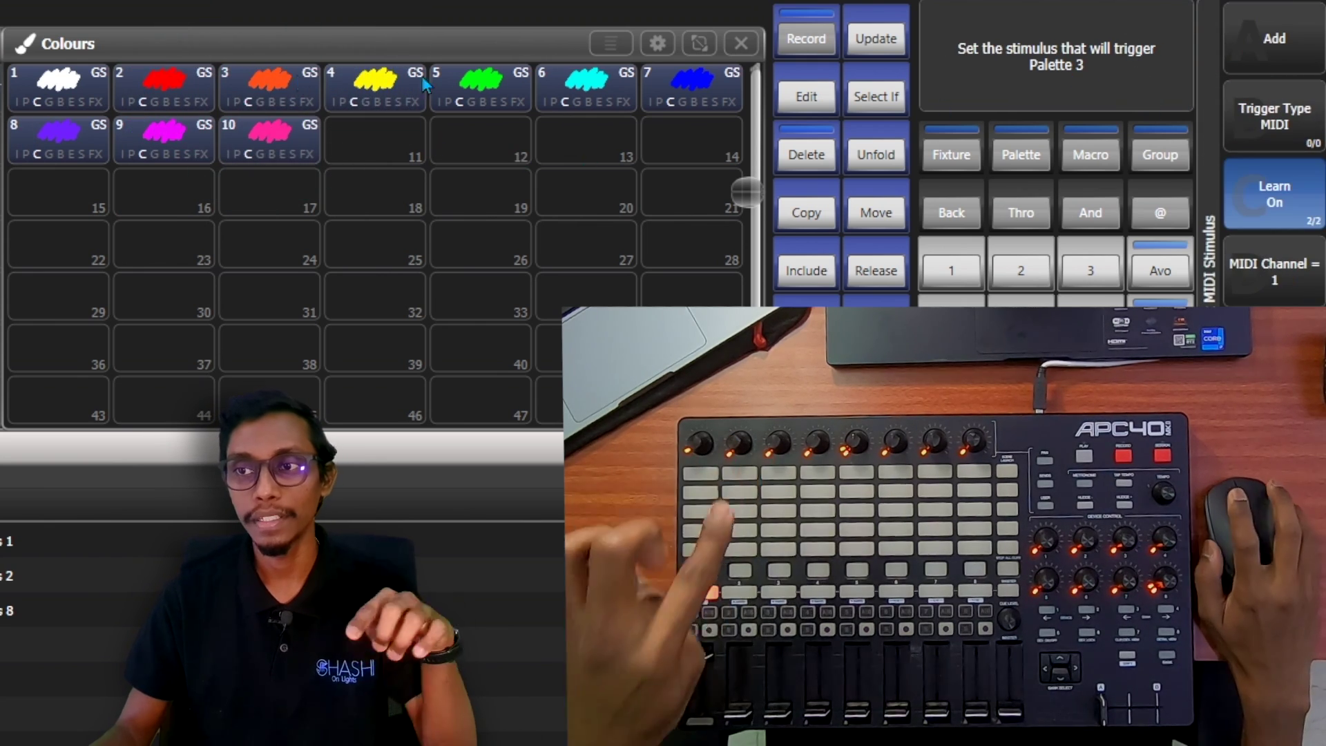
{"action": "left_click", "coordinate": [1298, 56]}
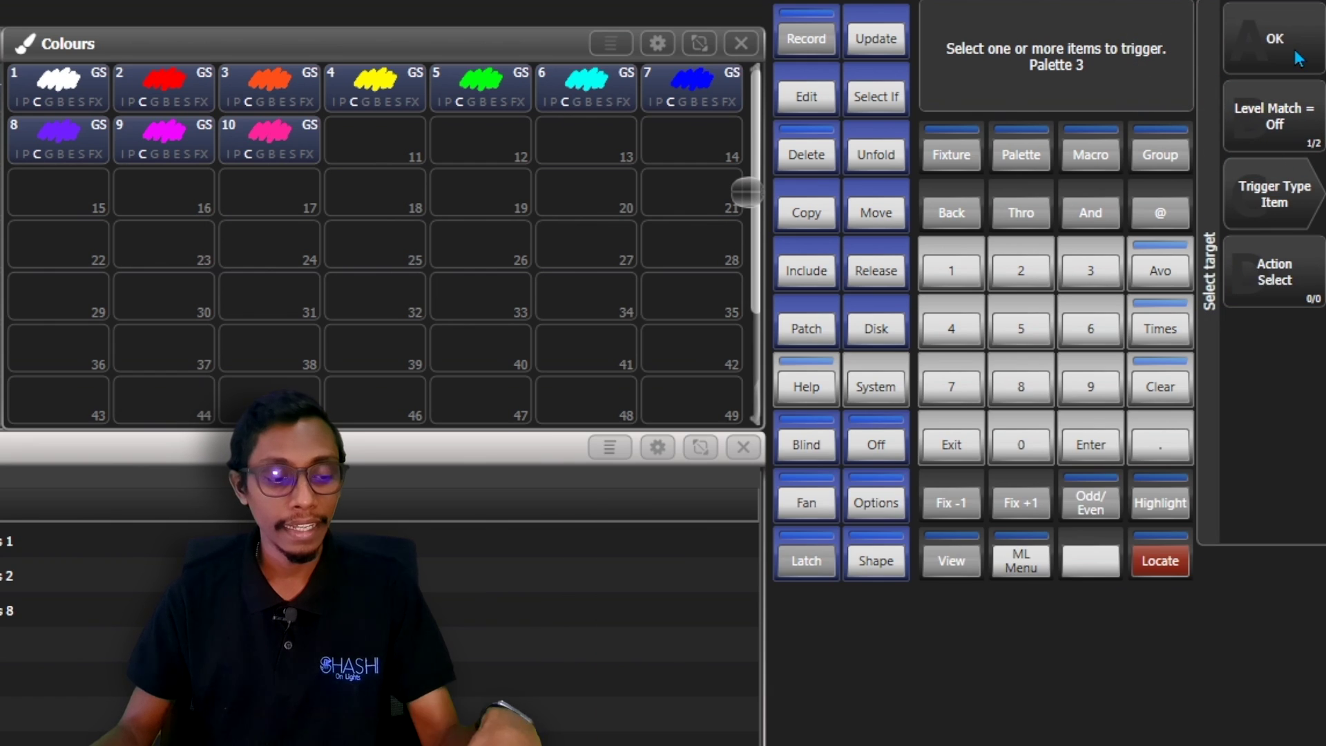
Switch the trigger type to Hardware and add a trigger for Colours button 1 with a learned MIDI stimulus
{"action": "left_click", "coordinate": [1298, 210]}
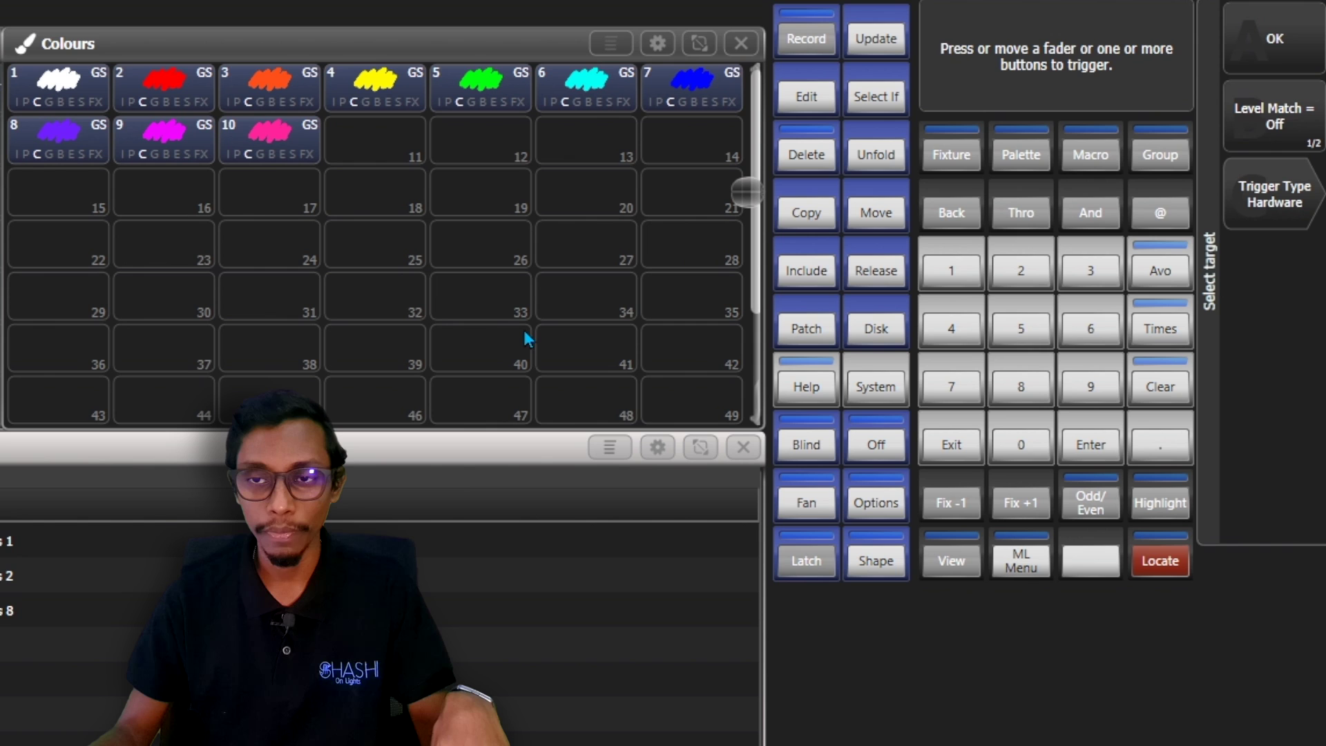
{"action": "left_click", "coordinate": [74, 90]}
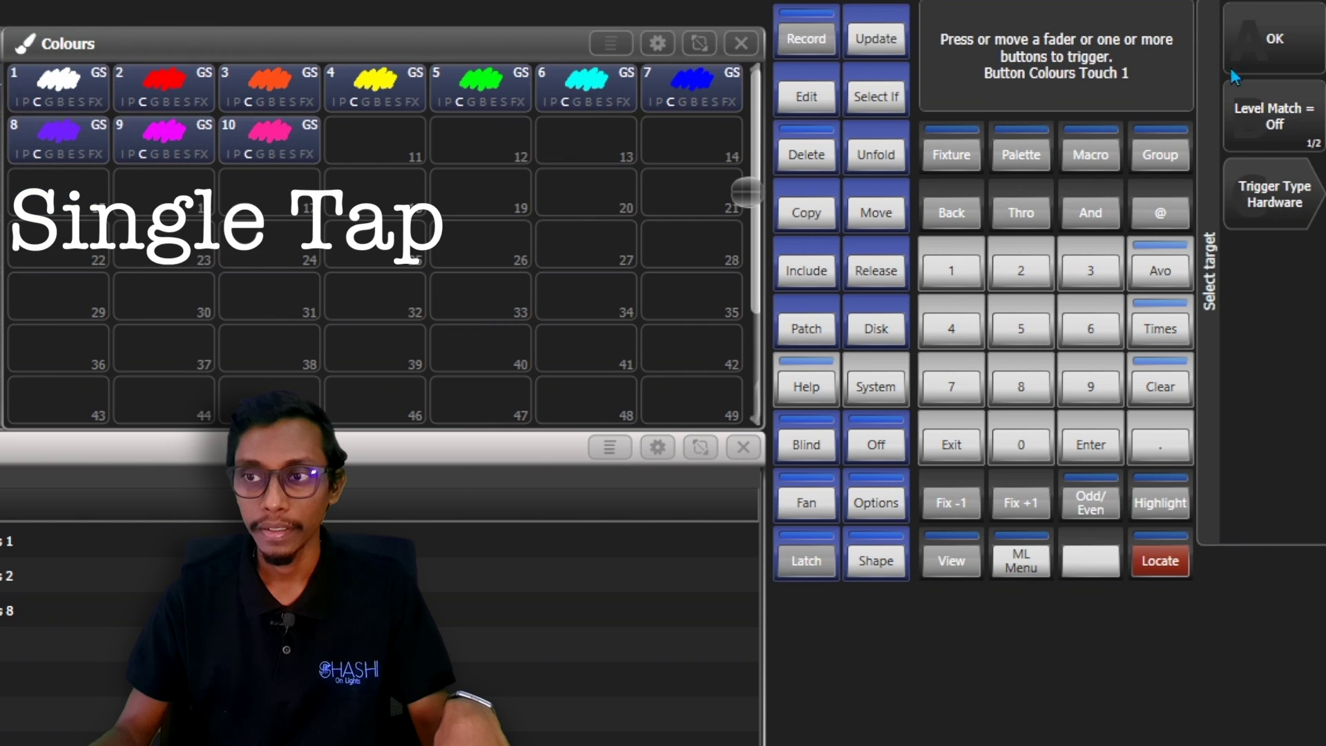
{"action": "left_click", "coordinate": [1259, 35]}
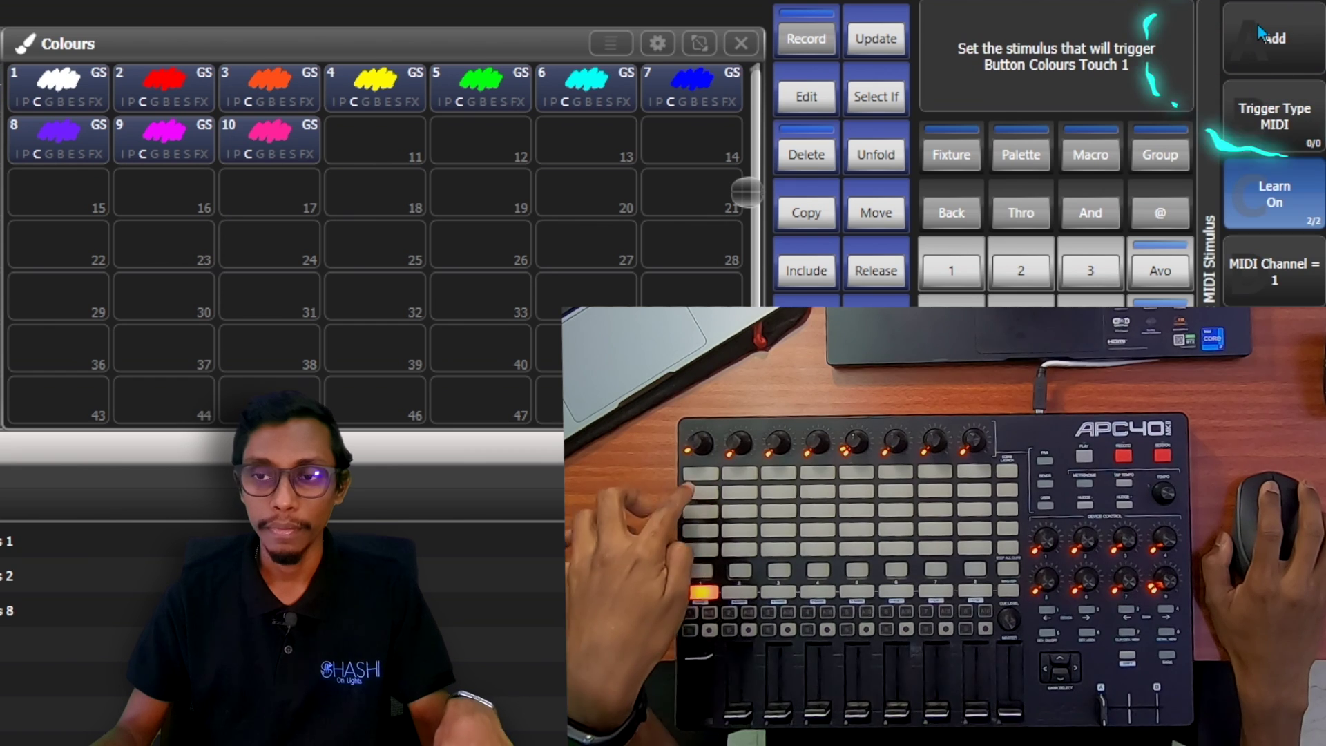
{"action": "left_click", "coordinate": [1267, 34]}
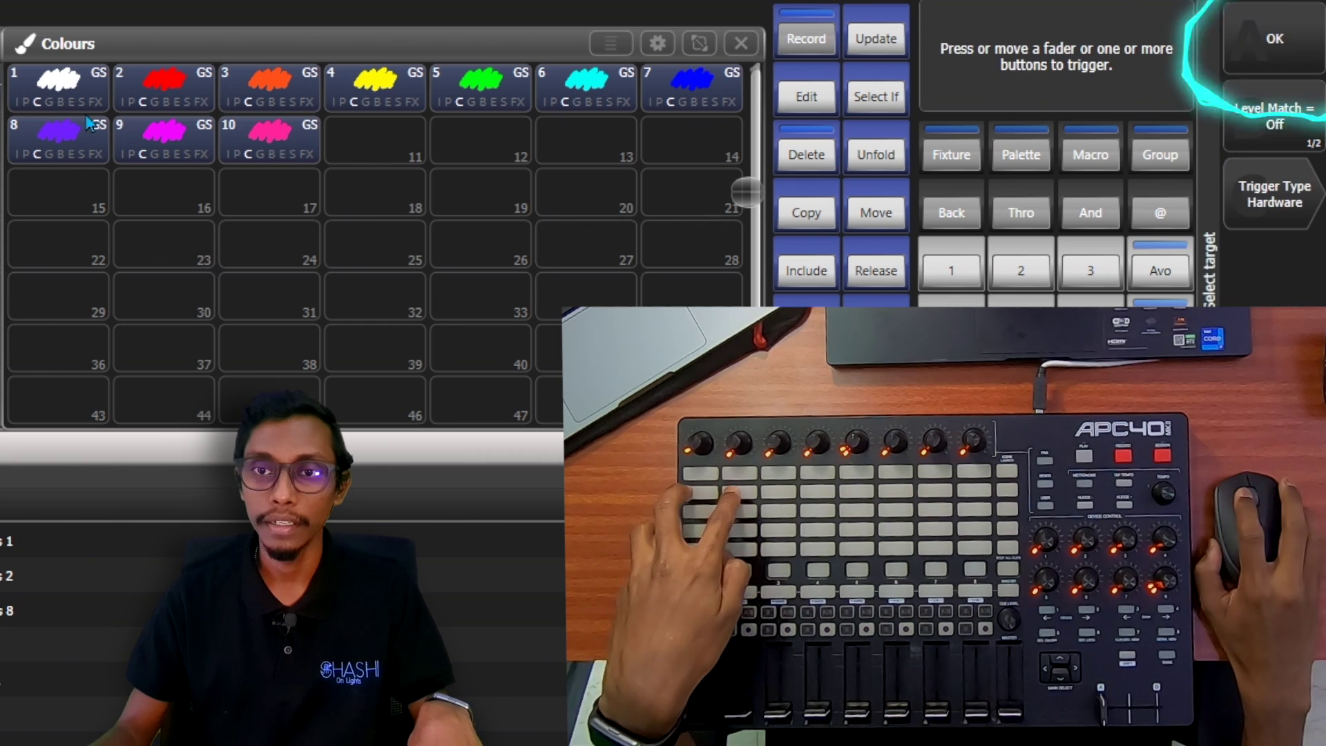
Add hardware triggers for Colours buttons 2 and 3, each with a learned MIDI stimulus
{"action": "left_click", "coordinate": [166, 88]}
{"action": "left_click", "coordinate": [1274, 38]}
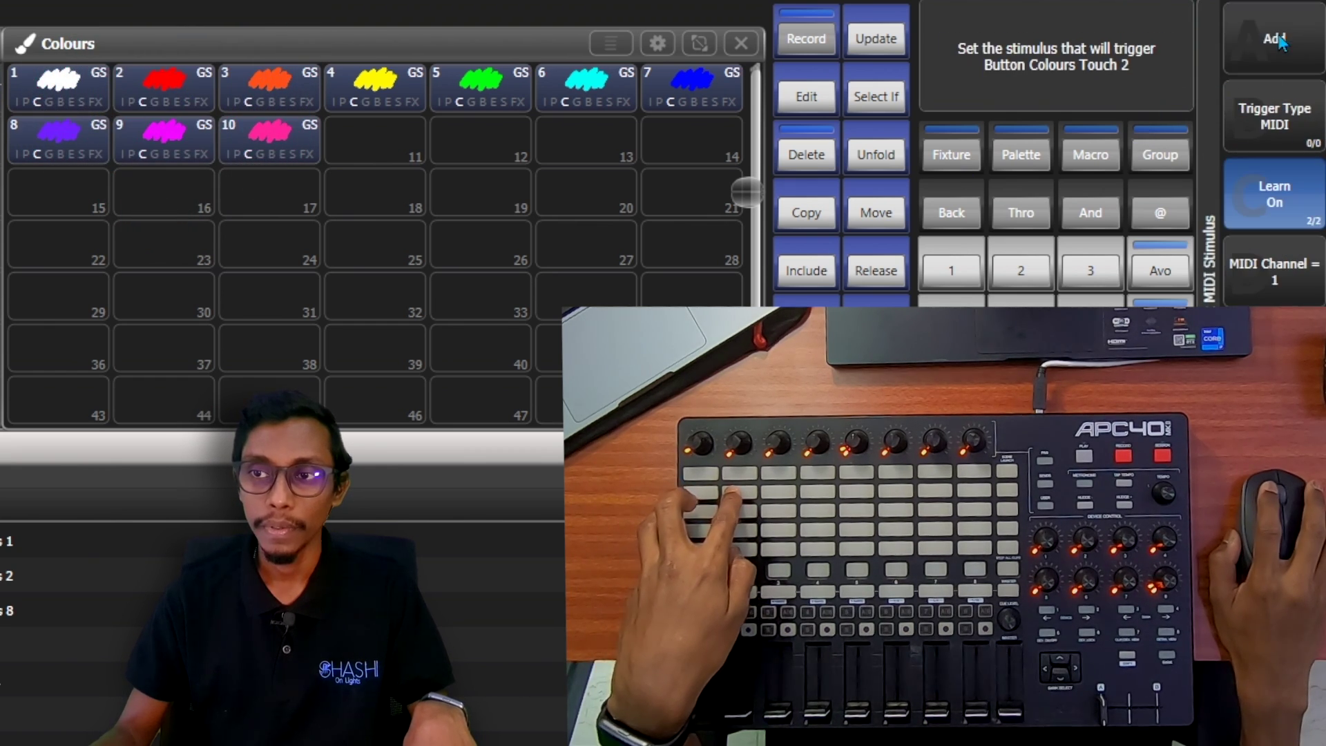
{"action": "left_click", "coordinate": [1281, 41]}
{"action": "left_click", "coordinate": [1278, 40]}
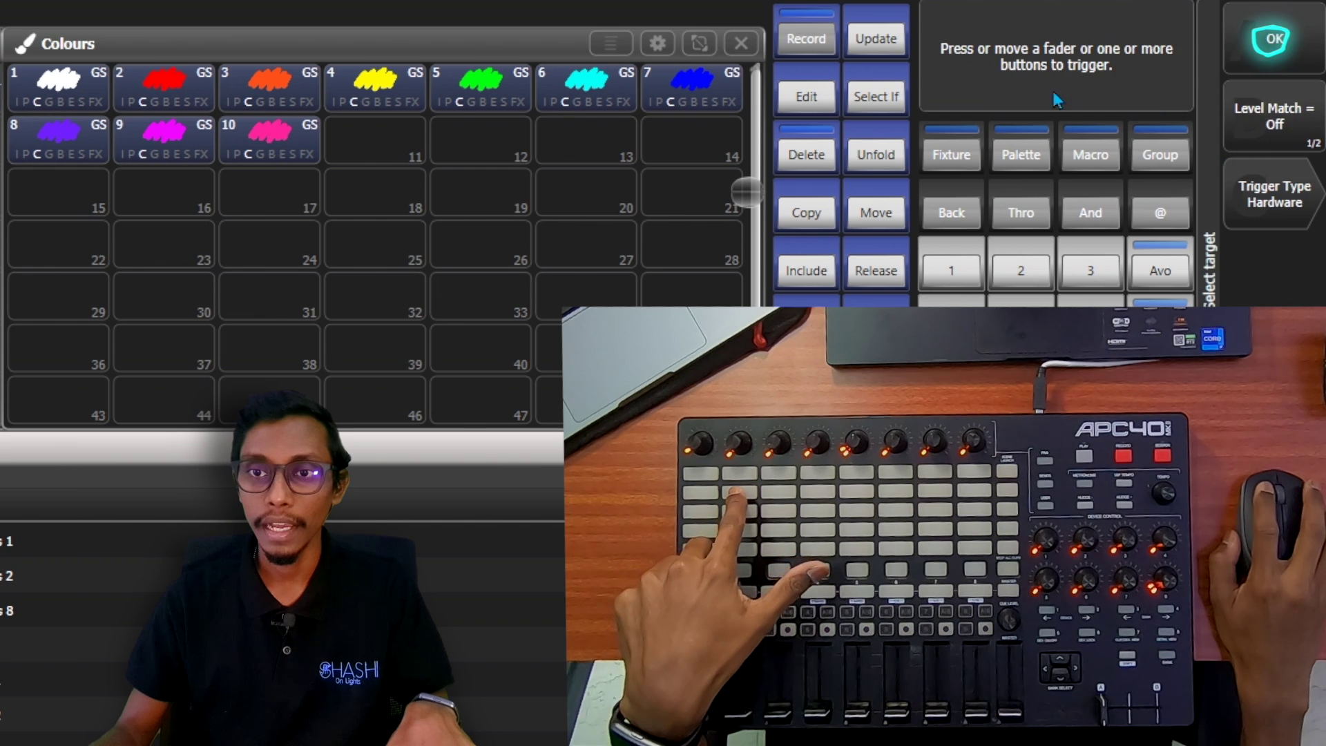
{"action": "left_click", "coordinate": [270, 89]}
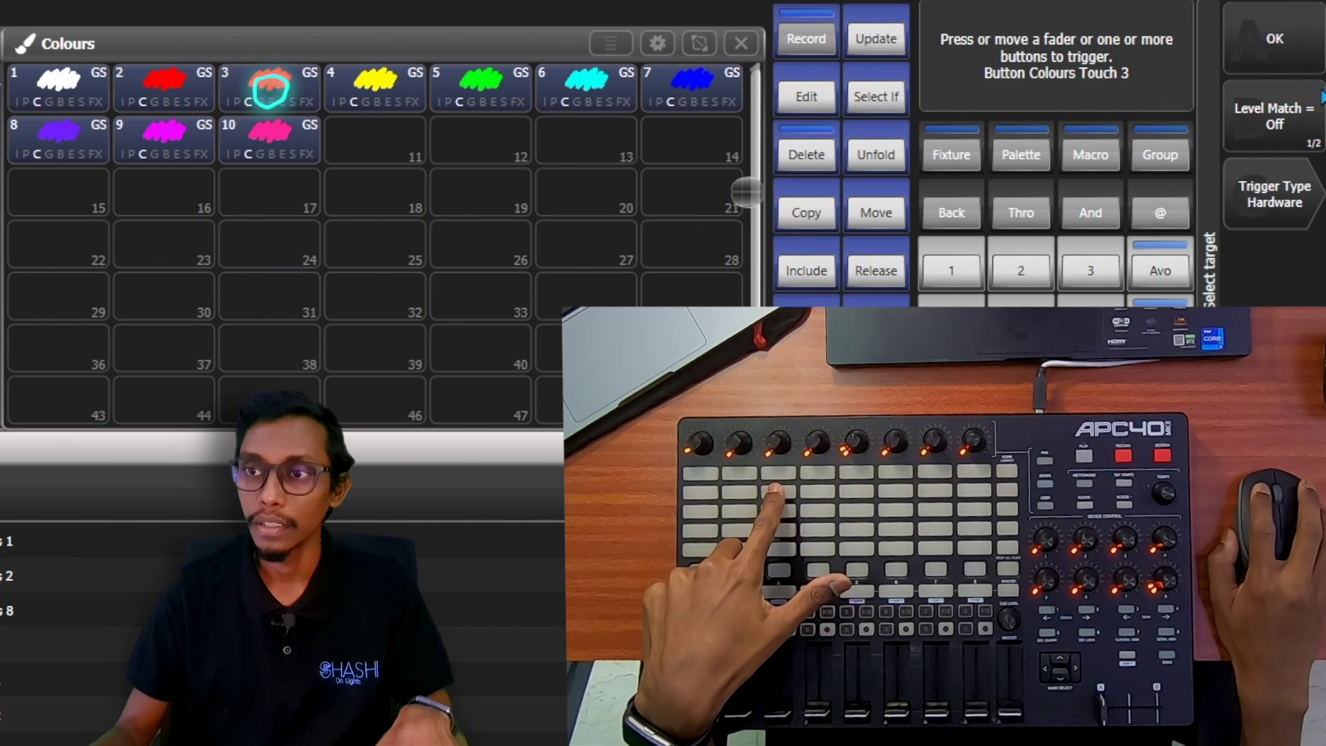
{"action": "left_click", "coordinate": [1291, 55]}
{"action": "left_click", "coordinate": [1294, 61]}
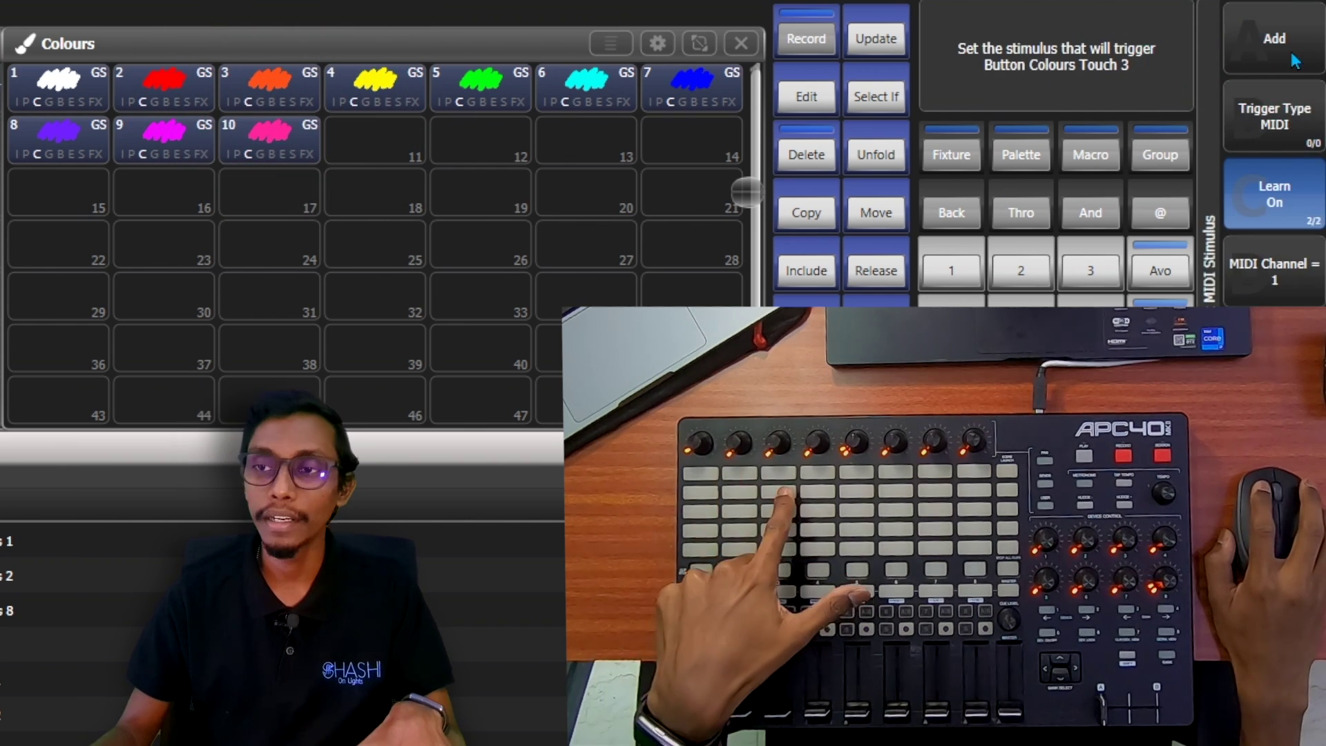
{"action": "left_click", "coordinate": [1294, 61]}
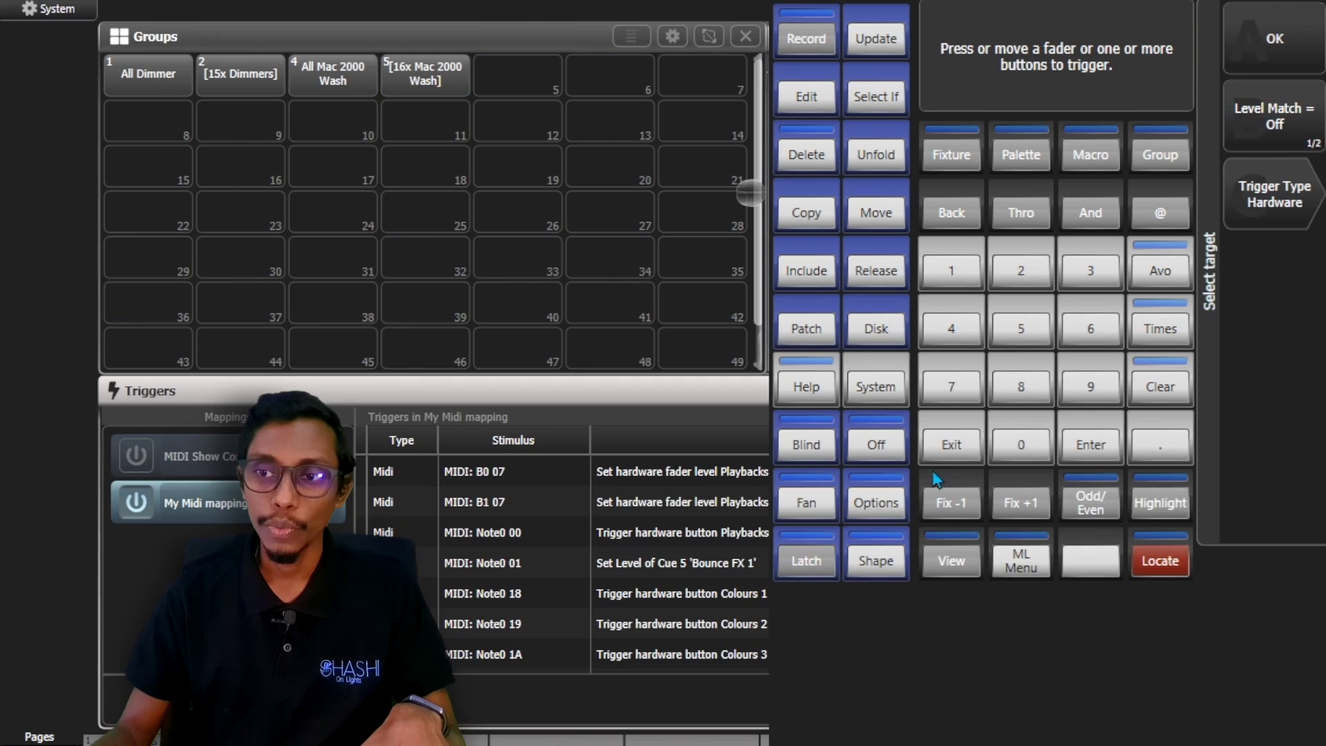
Leave the trigger setup and open the Playback workspace, returning to the System menu
{"action": "left_click", "coordinate": [949, 446]}
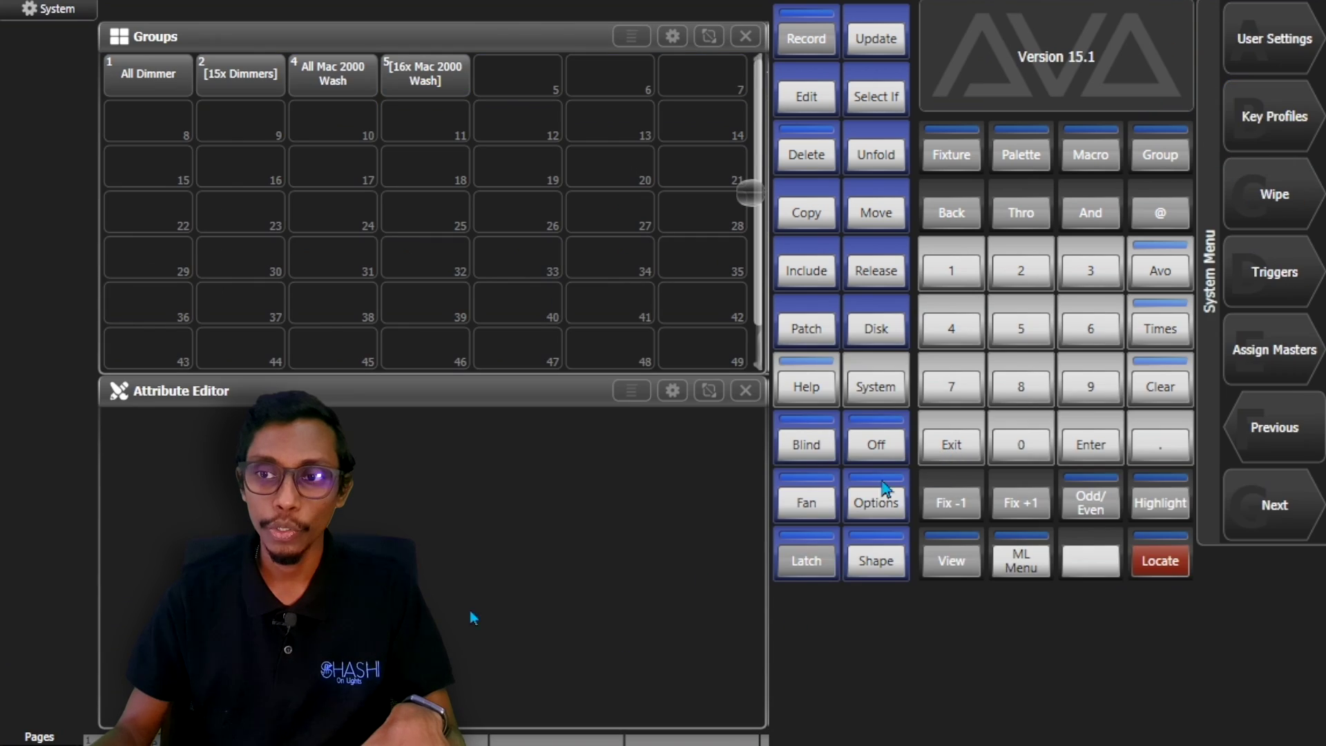
{"action": "left_click", "coordinate": [876, 446]}
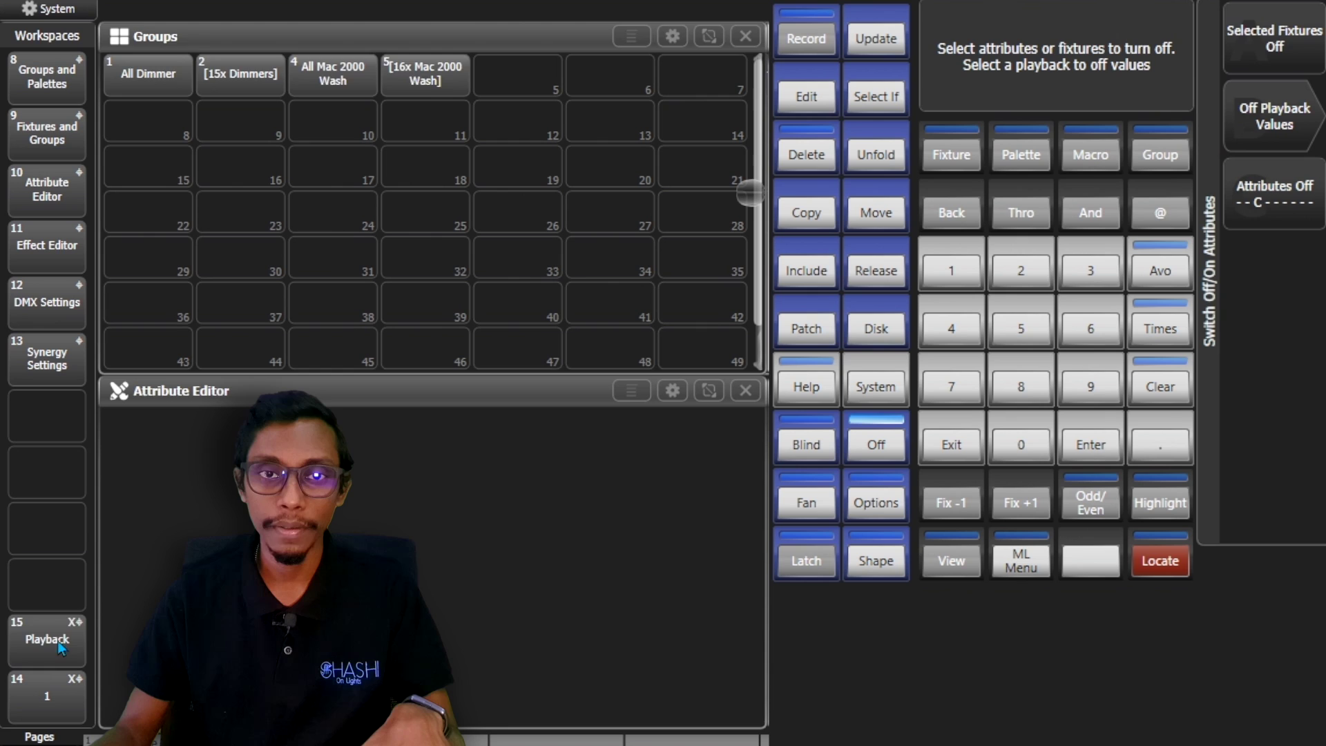
{"action": "left_click", "coordinate": [61, 647]}
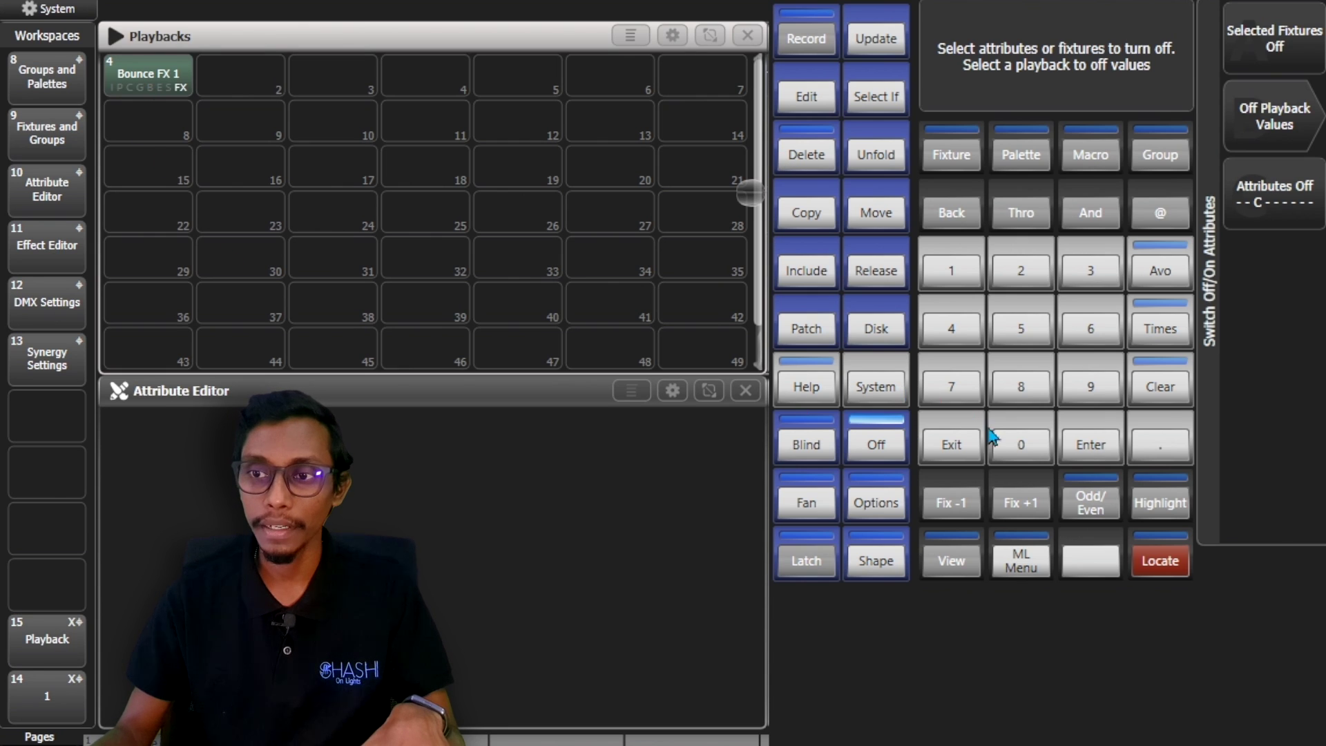
{"action": "left_click", "coordinate": [960, 442]}
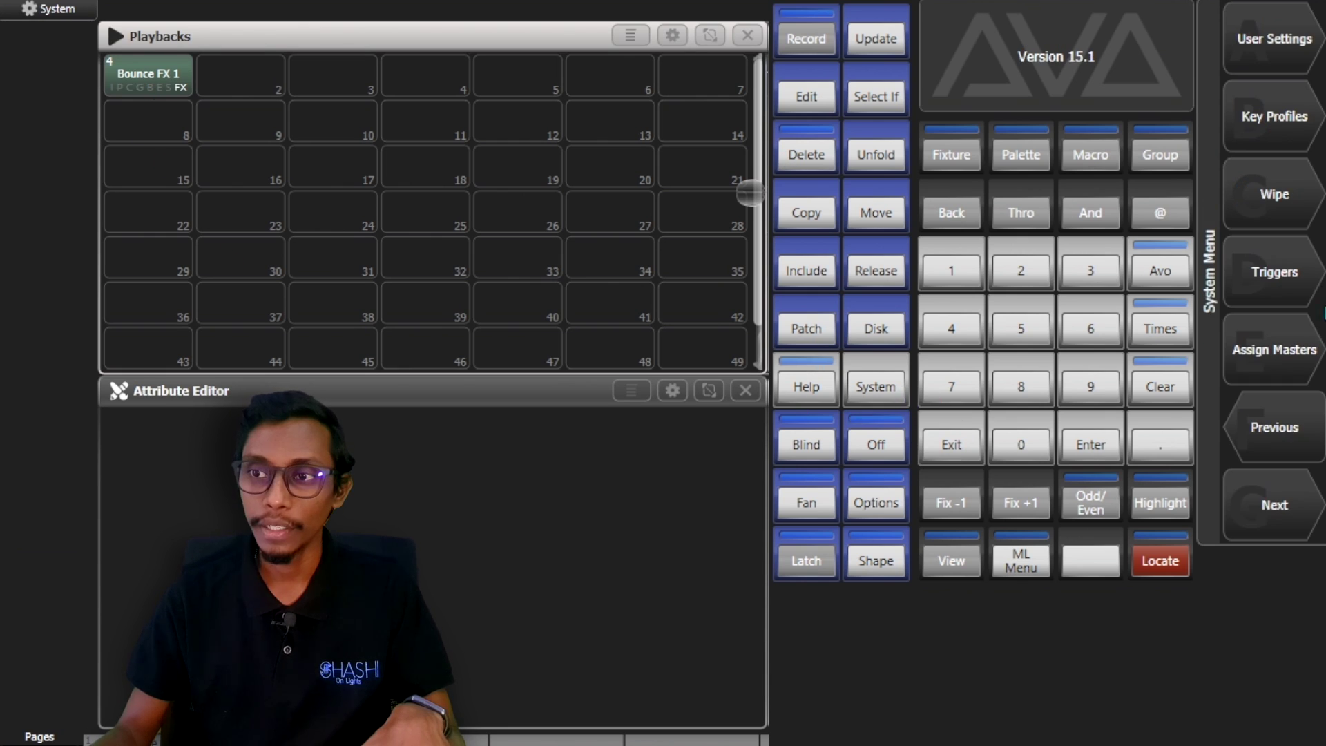
Add a hardware trigger for button 1 of the Playbacks window with a learned MIDI stimulus
{"action": "left_click", "coordinate": [1287, 301]}
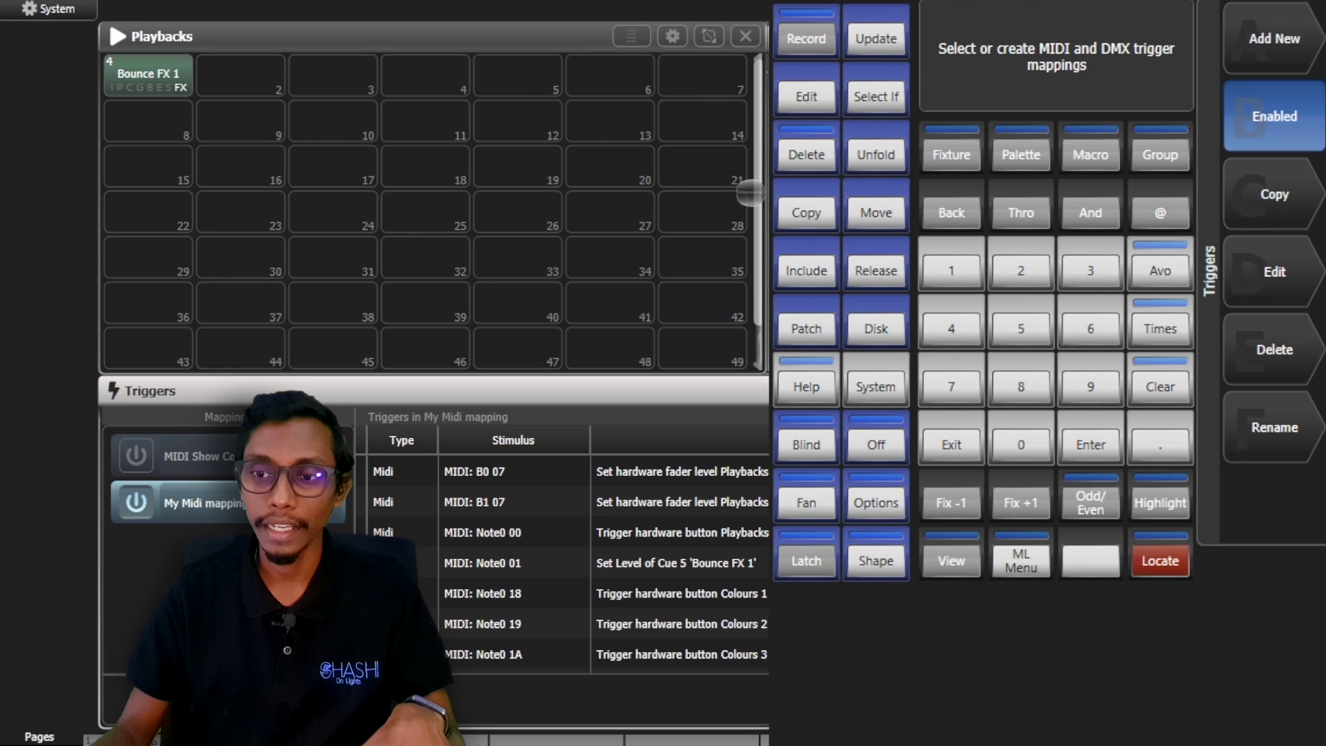
{"action": "left_click", "coordinate": [1274, 38]}
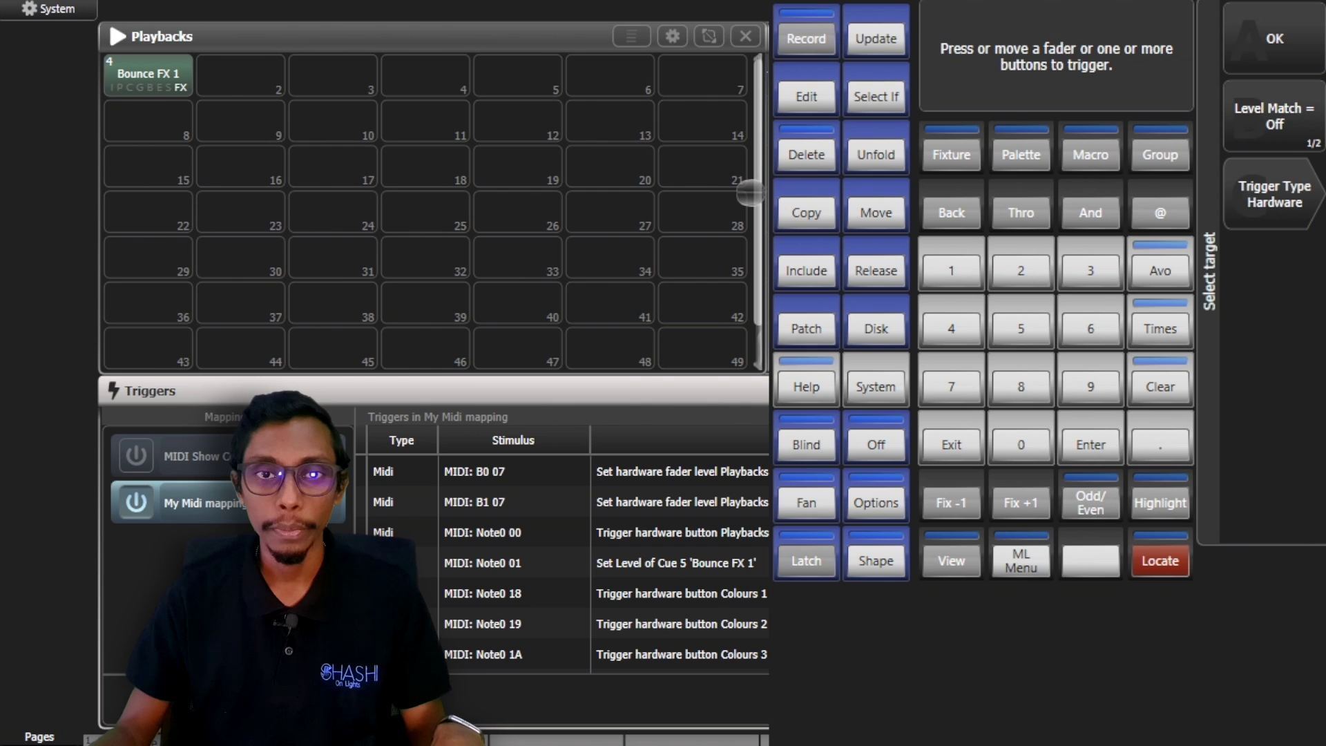
{"action": "left_click", "coordinate": [148, 75]}
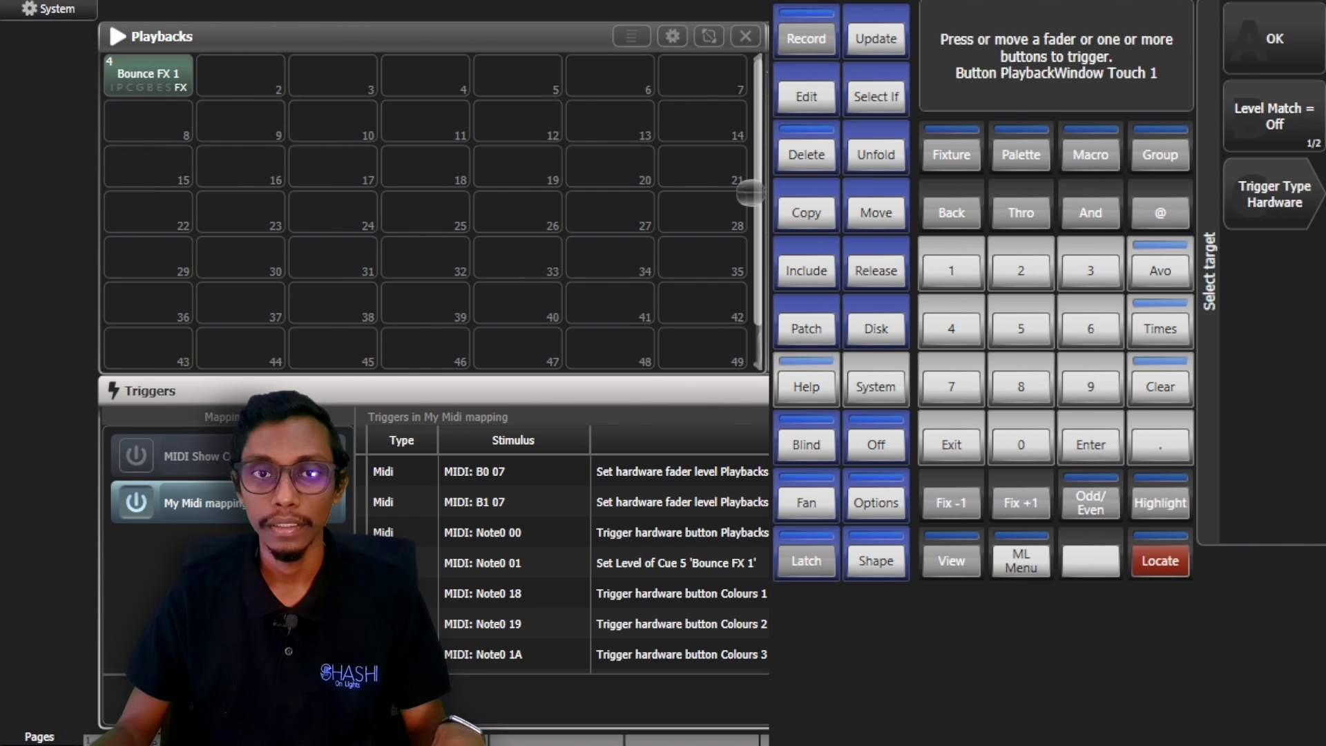
{"action": "left_click", "coordinate": [1274, 38]}
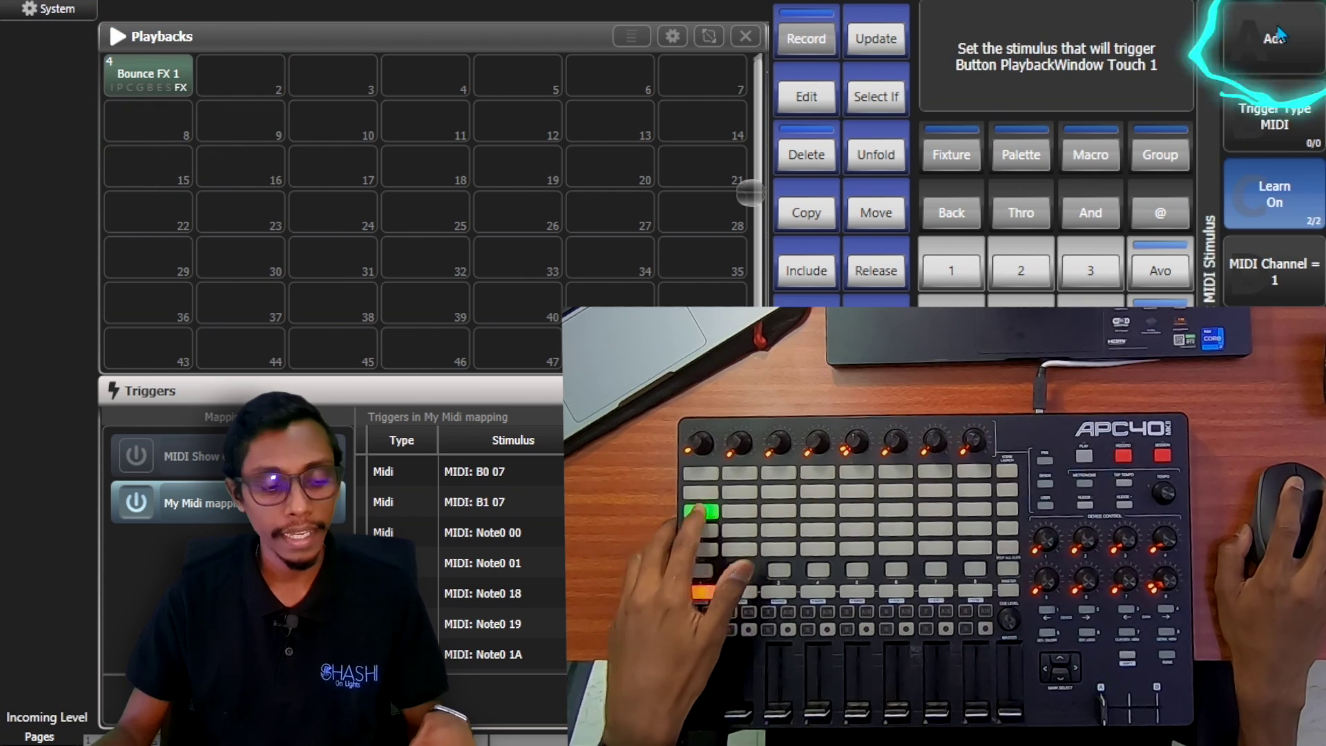
{"action": "left_click", "coordinate": [1277, 36]}
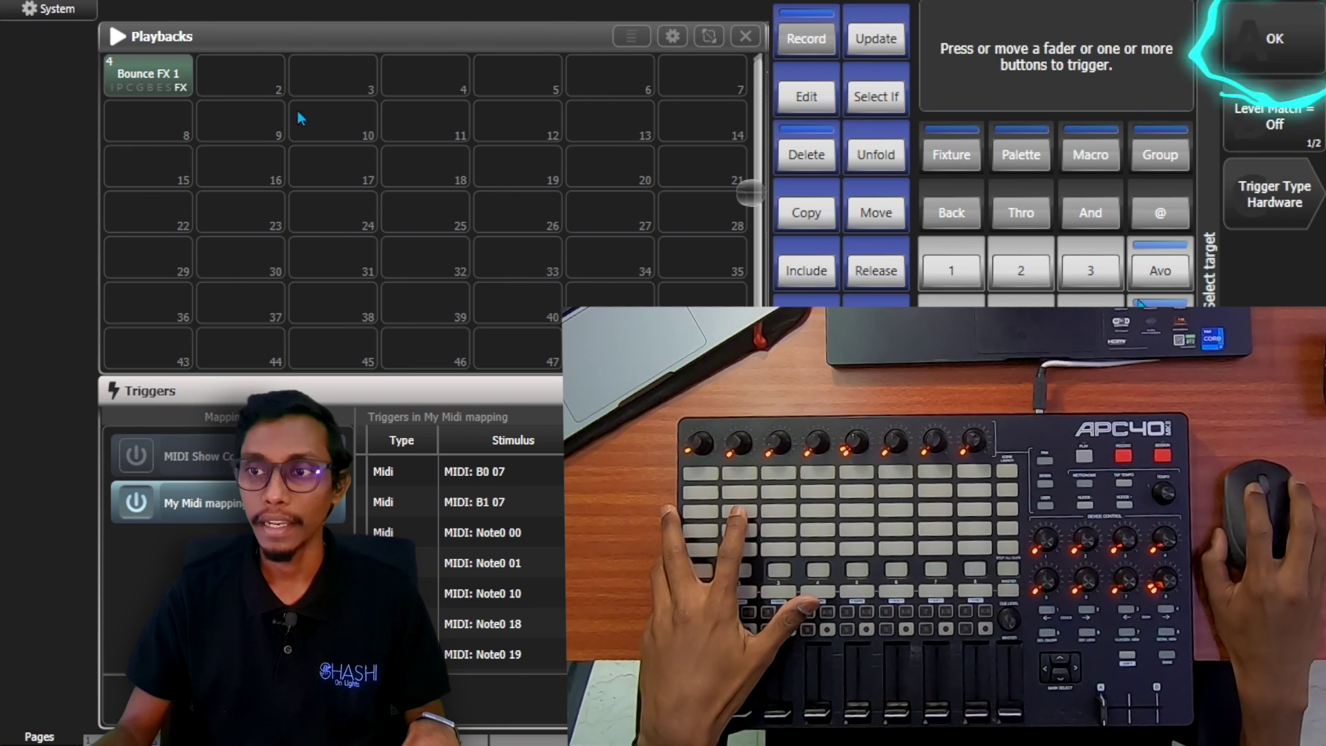
Add an Item trigger for the Cue 4 "Bounce FX 1" playback, with the Set Level action and a learned MIDI stimulus
{"action": "left_click", "coordinate": [1275, 215]}
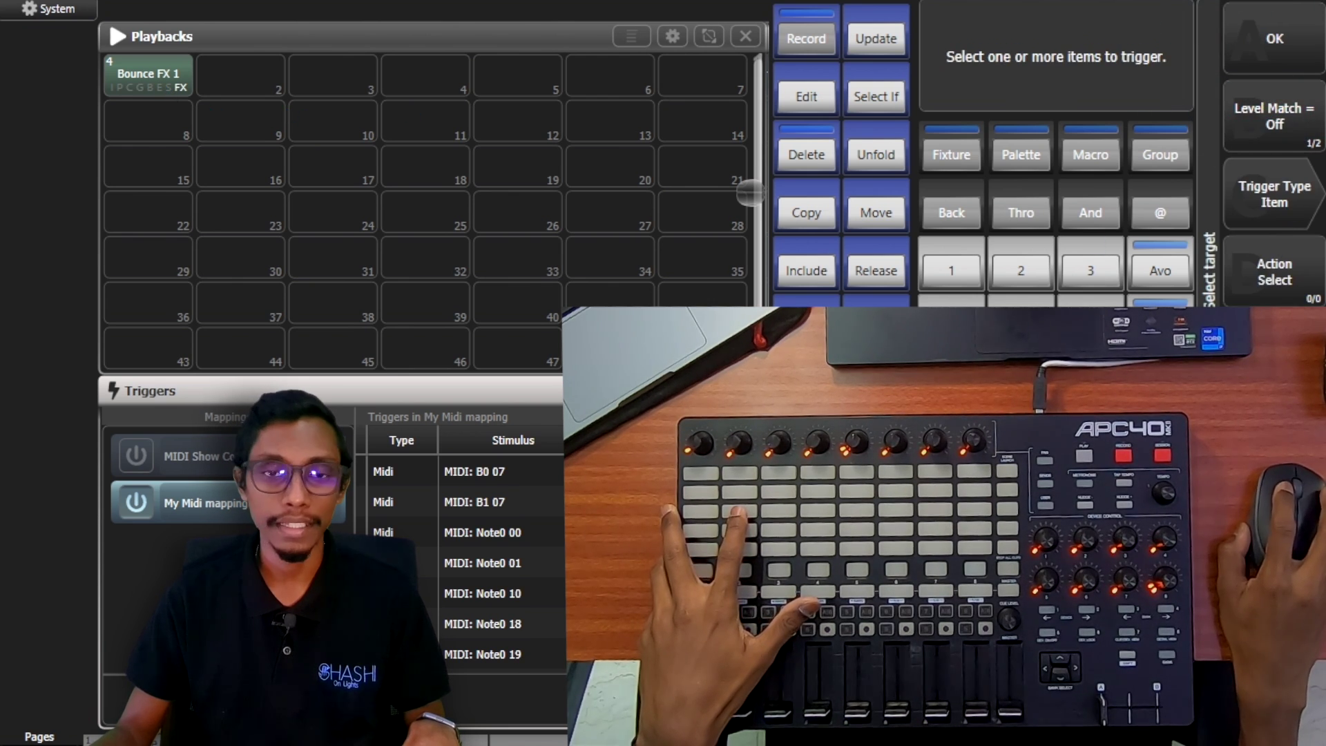
{"action": "left_click", "coordinate": [140, 91]}
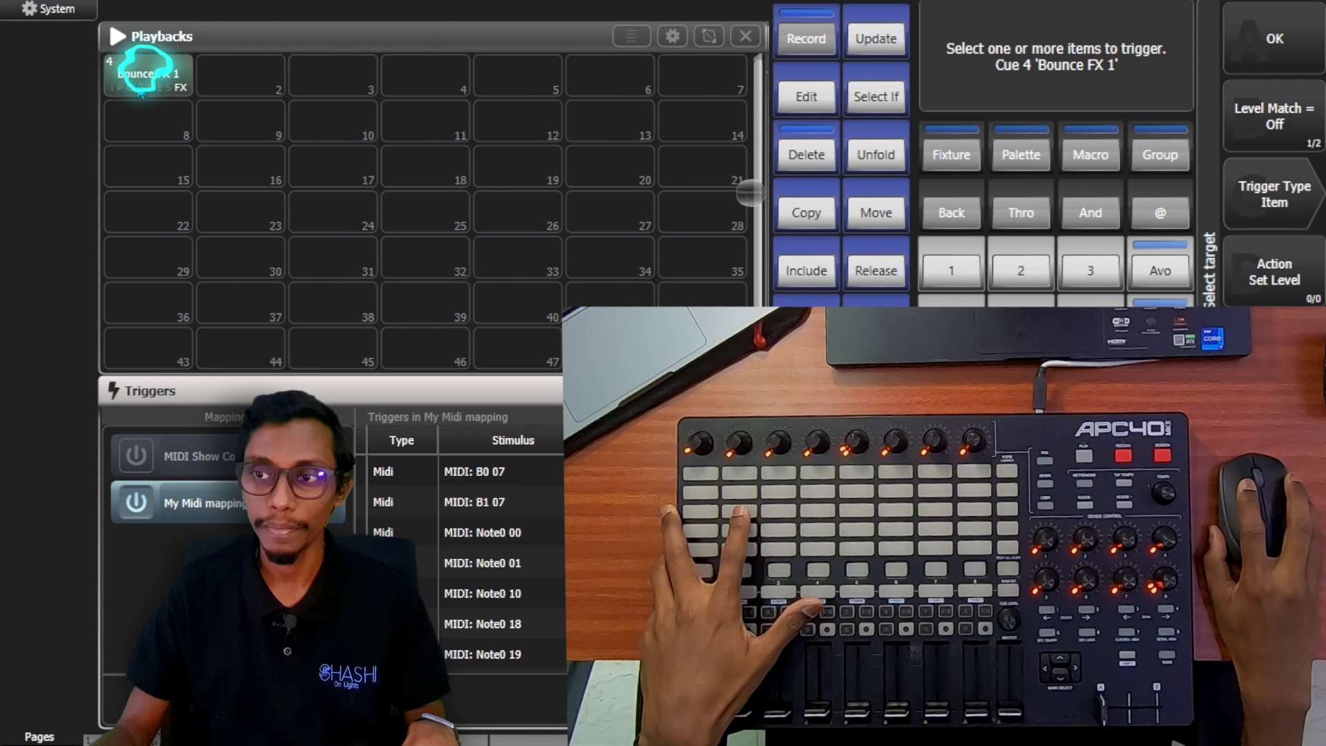
{"action": "left_click", "coordinate": [1274, 38]}
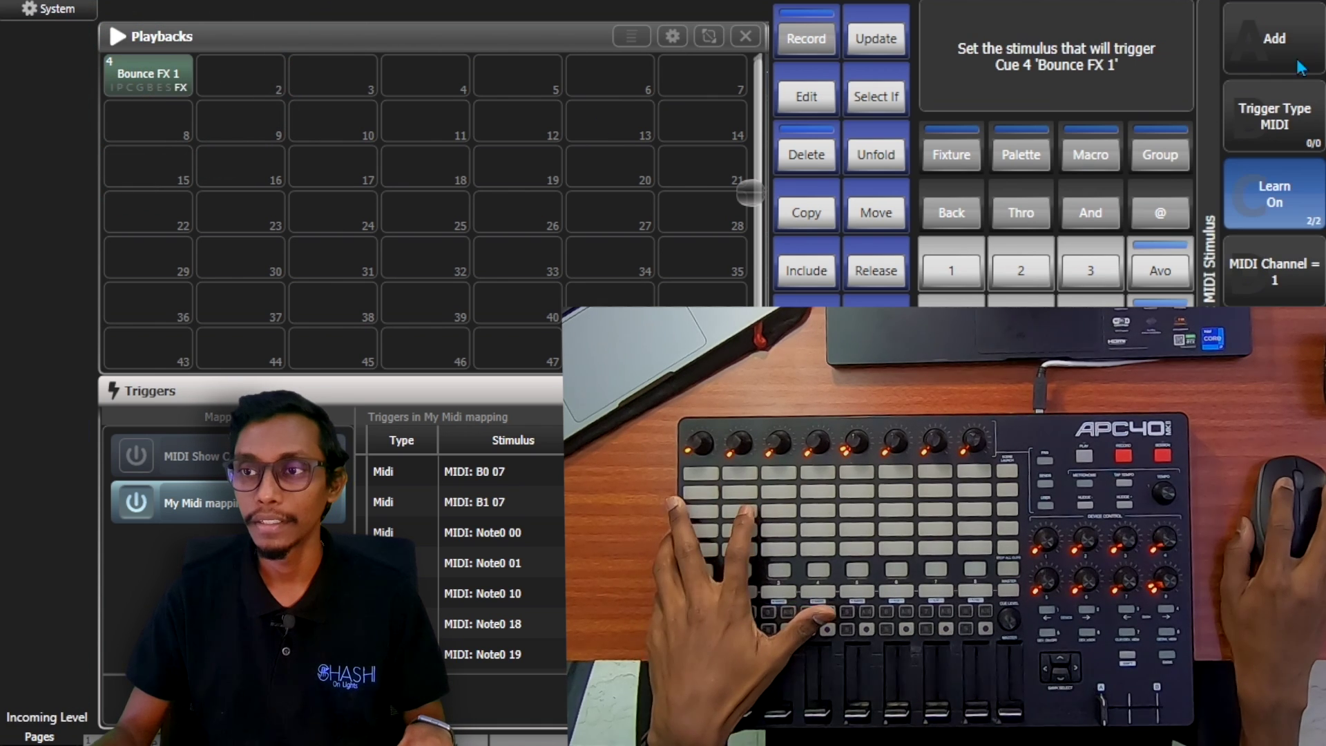
{"action": "left_click", "coordinate": [1290, 38]}
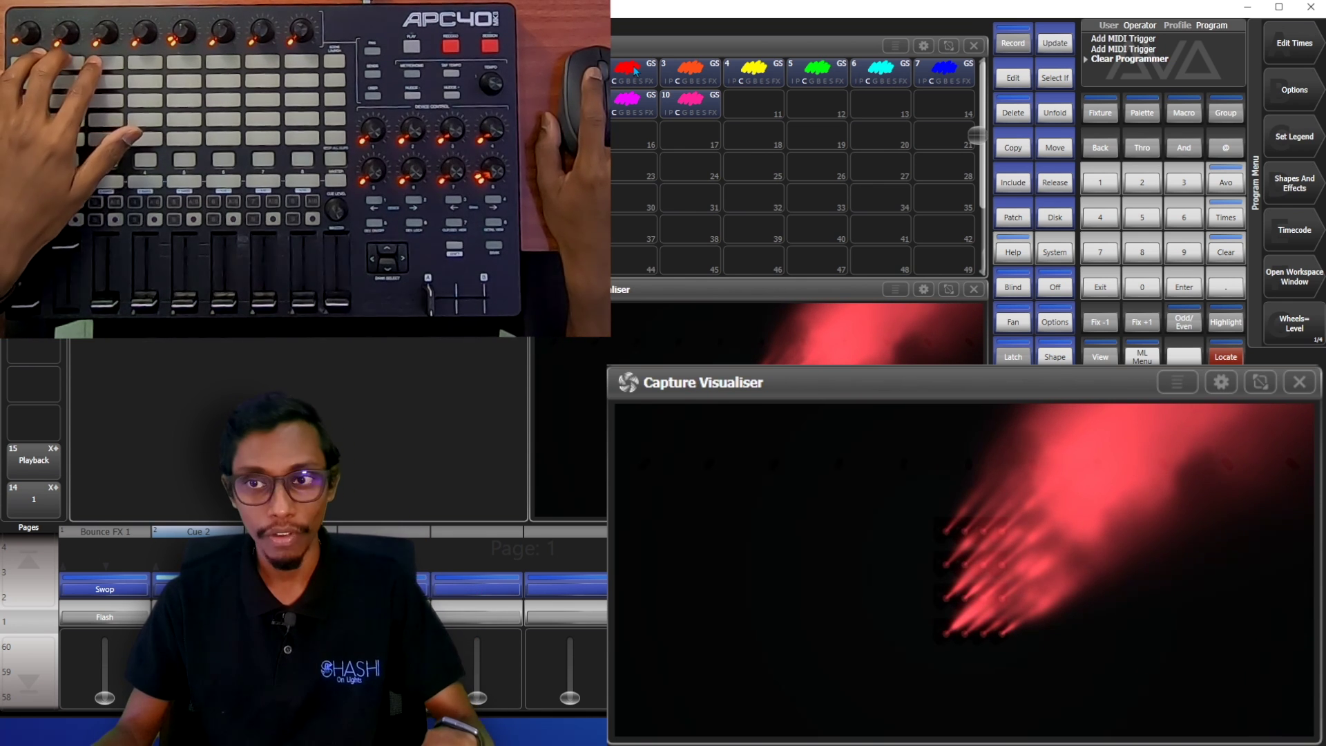
Clear the programmer and recall fixture group 3
{"action": "left_click", "coordinate": [1188, 187]}
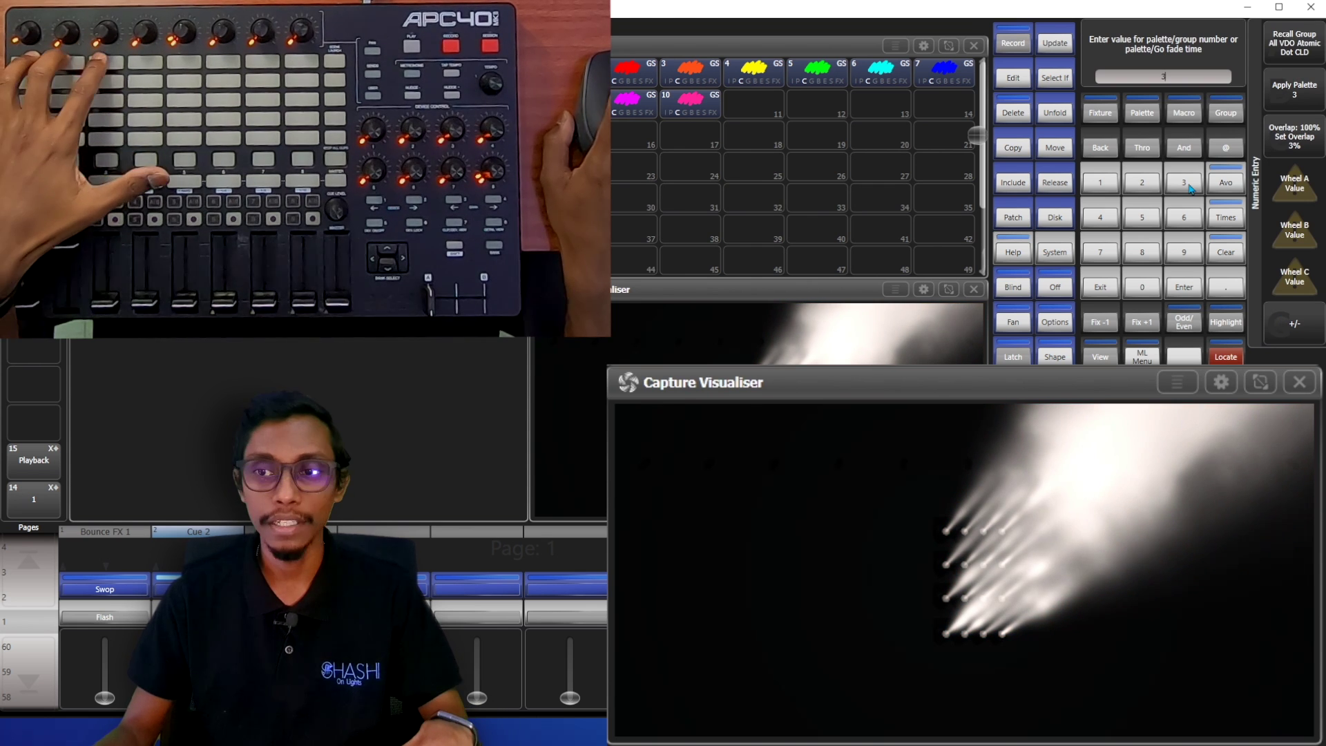
{"action": "left_click", "coordinate": [1224, 253]}
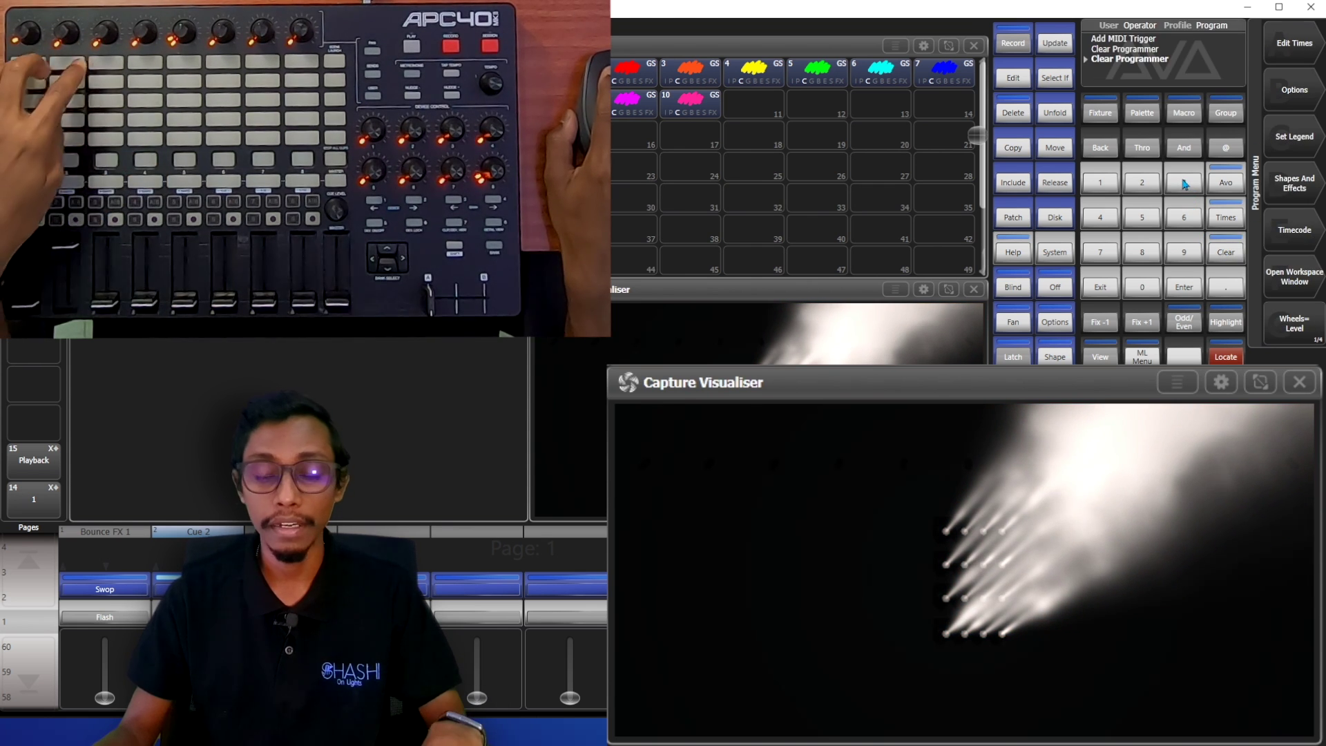
{"action": "left_click", "coordinate": [1184, 184]}
{"action": "key", "text": "Return"}
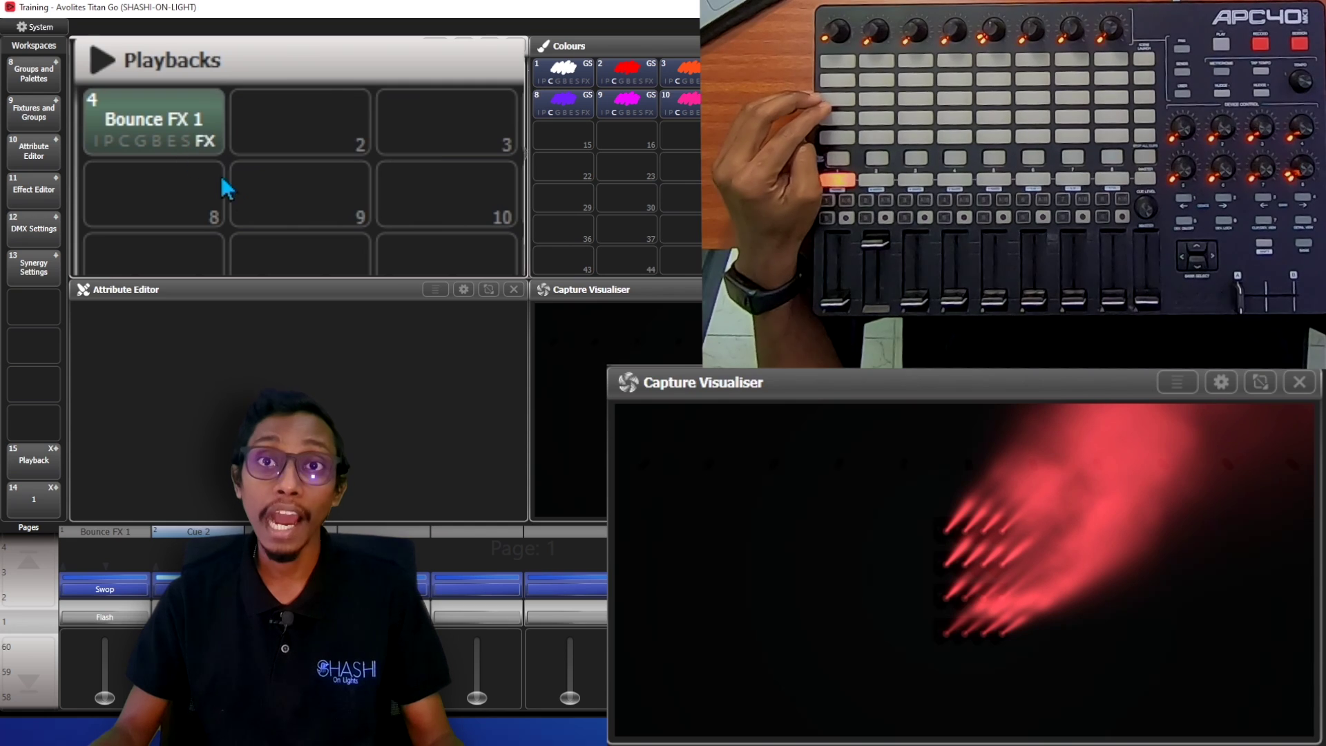
Move the Bounce FX 1 playback from slot 1 to slot 8 of the Playbacks window
{"action": "left_click", "coordinate": [168, 143]}
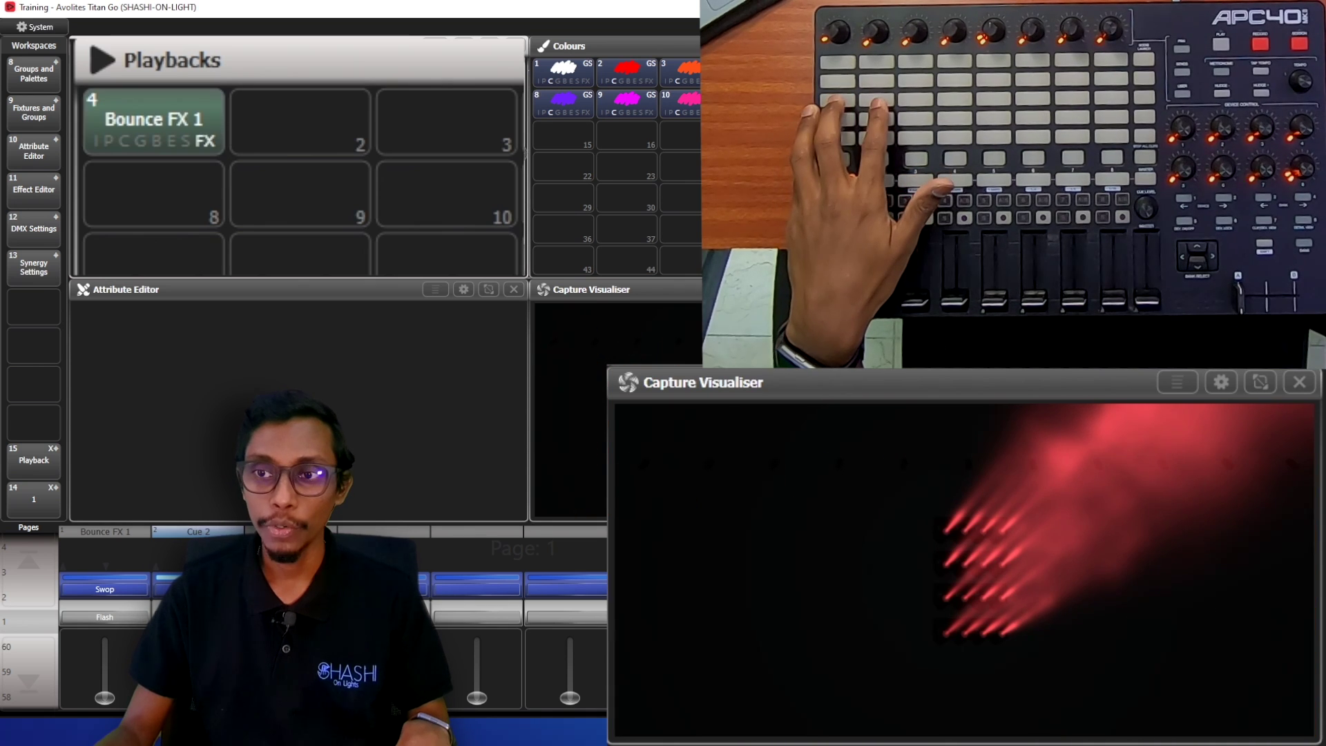
{"action": "left_click", "coordinate": [188, 187]}
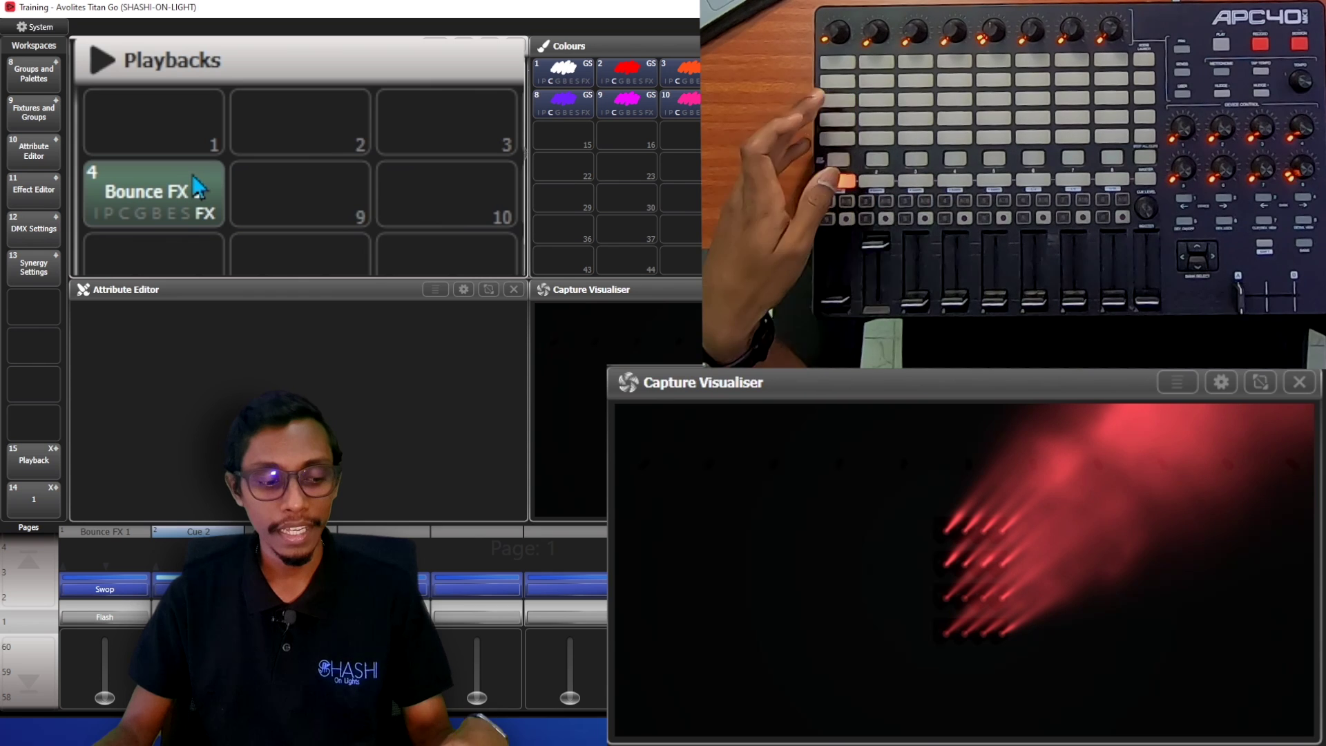